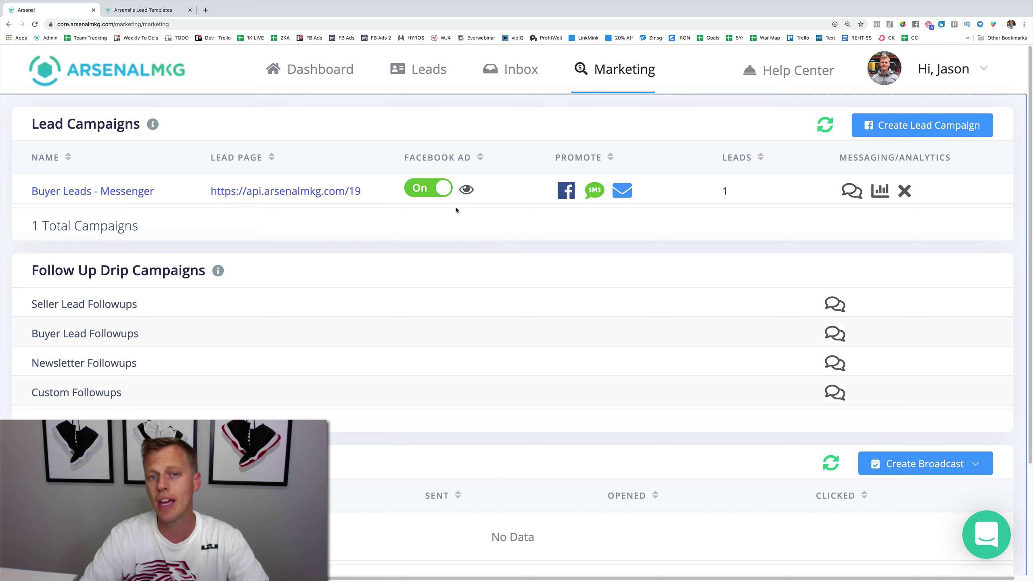
- Preview the Buyer Leads - Messenger campaign's Facebook ad, close the preview and start creating a new lead campaign
click(466, 190)
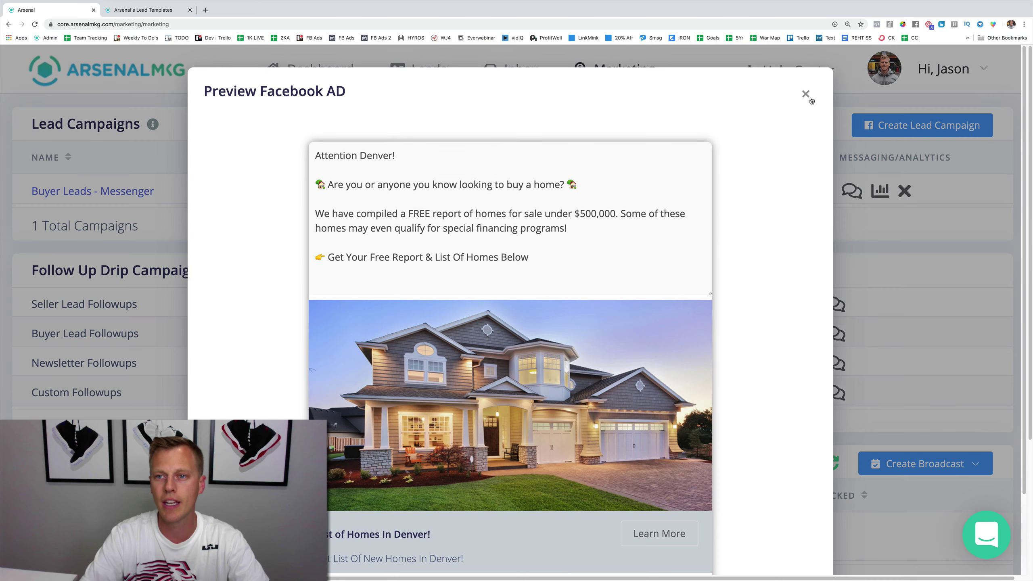
click(809, 97)
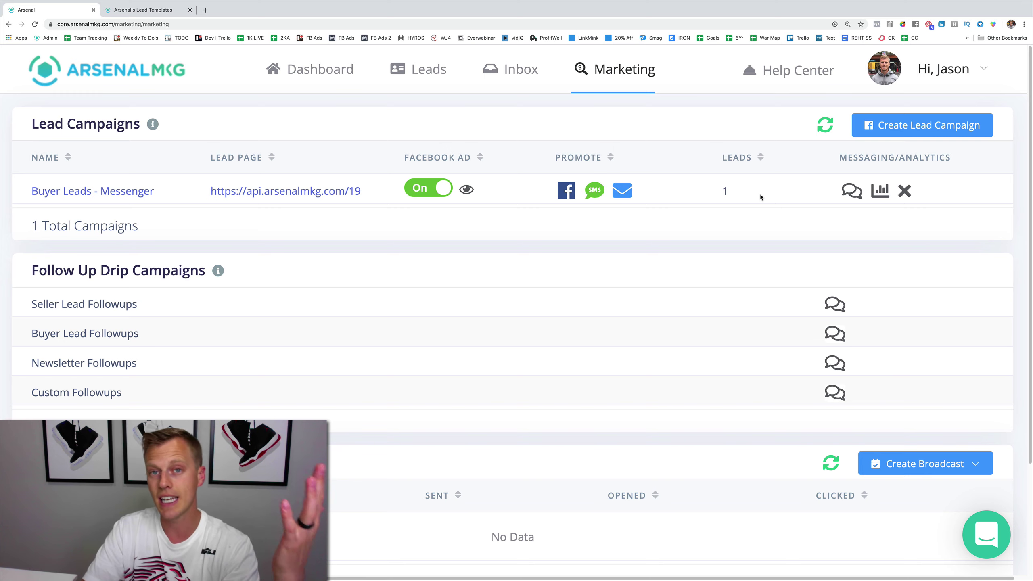
click(901, 130)
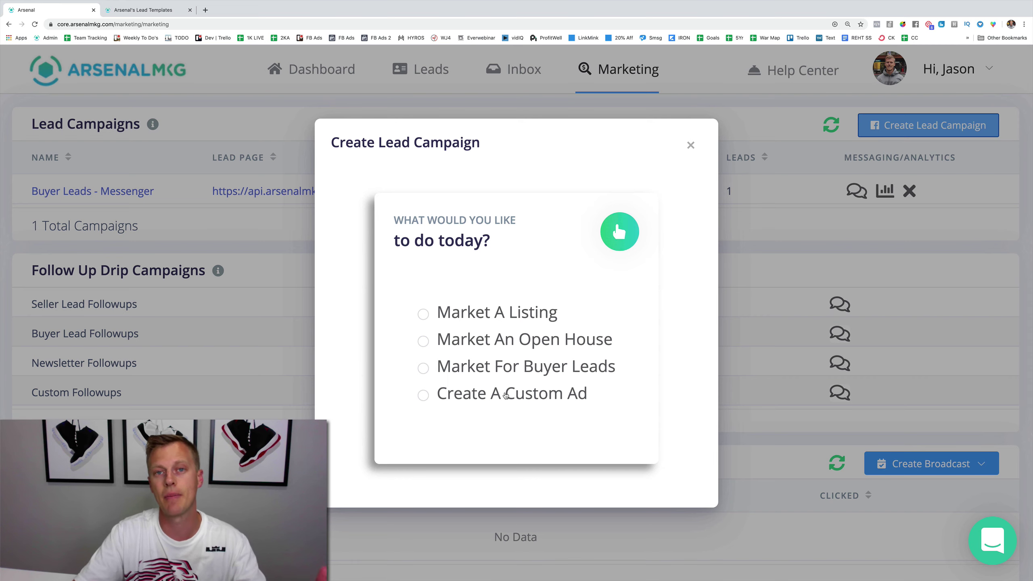
- Browse the copy-and-paste lead templates page from New Build Leads down to Seller Leads - 7 Tips
click(169, 9)
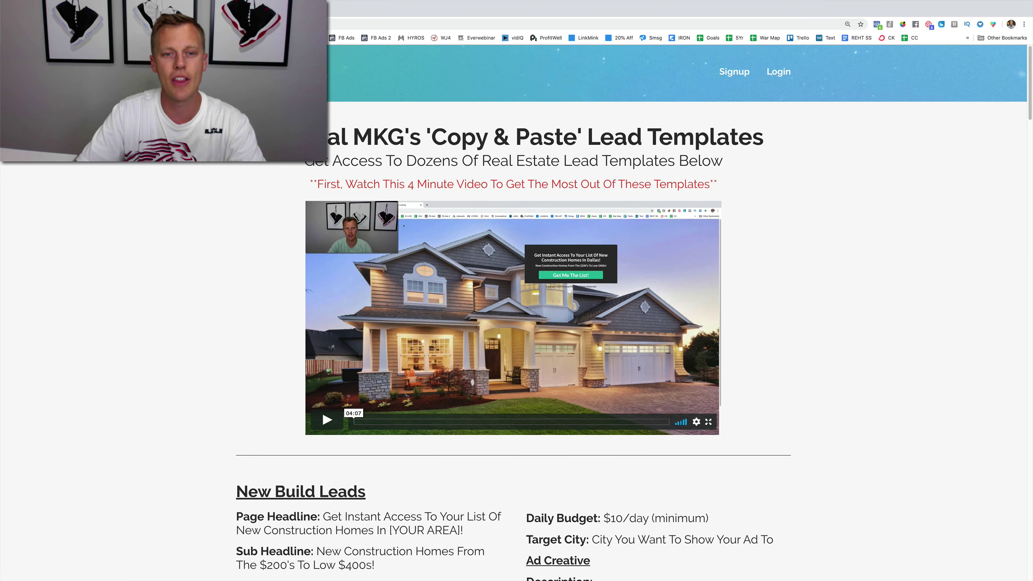
scroll(194, 347, down, 7)
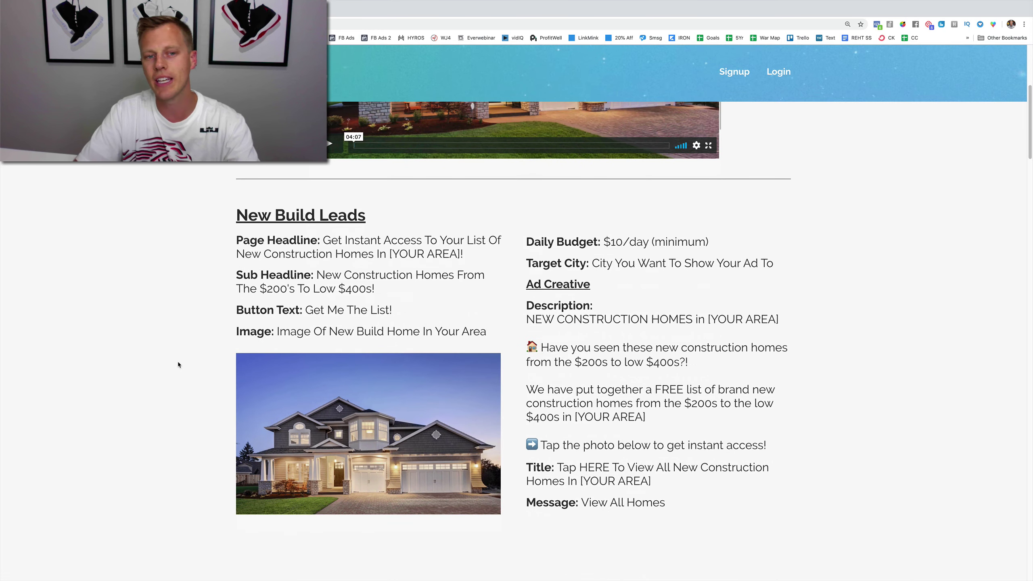
scroll(182, 365, down, 13)
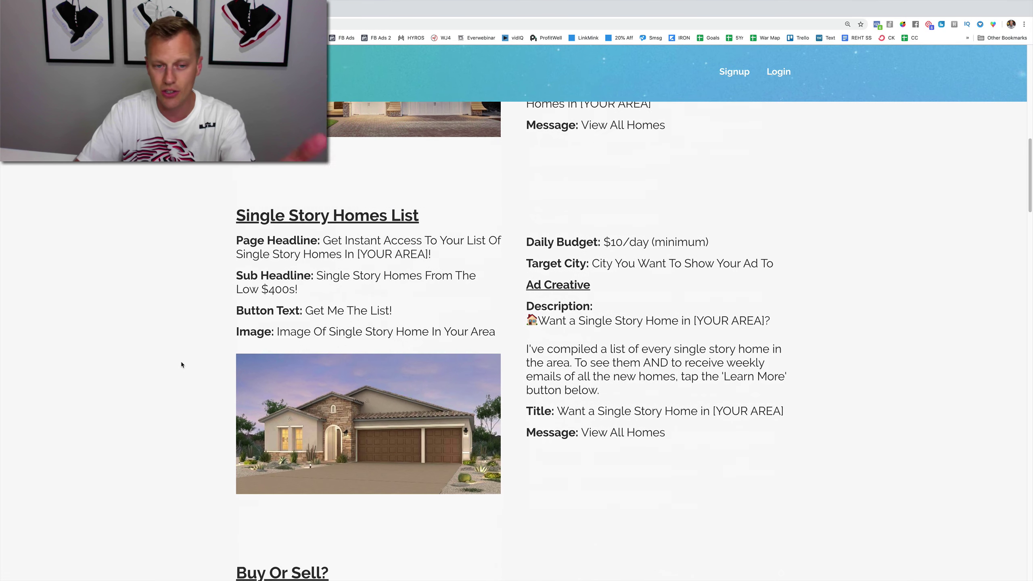
scroll(181, 364, down, 18)
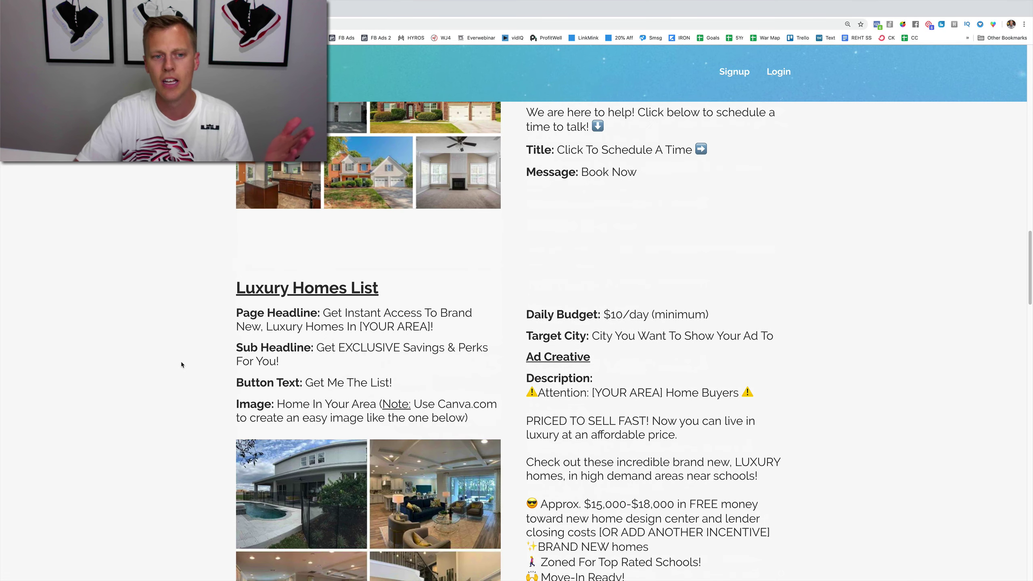
scroll(182, 365, down, 20)
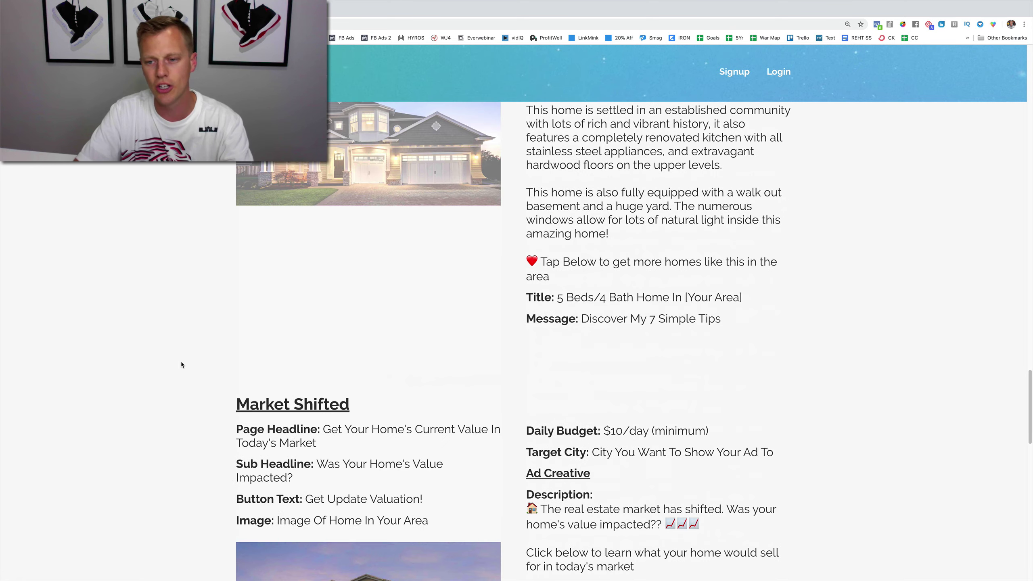
scroll(182, 365, down, 12)
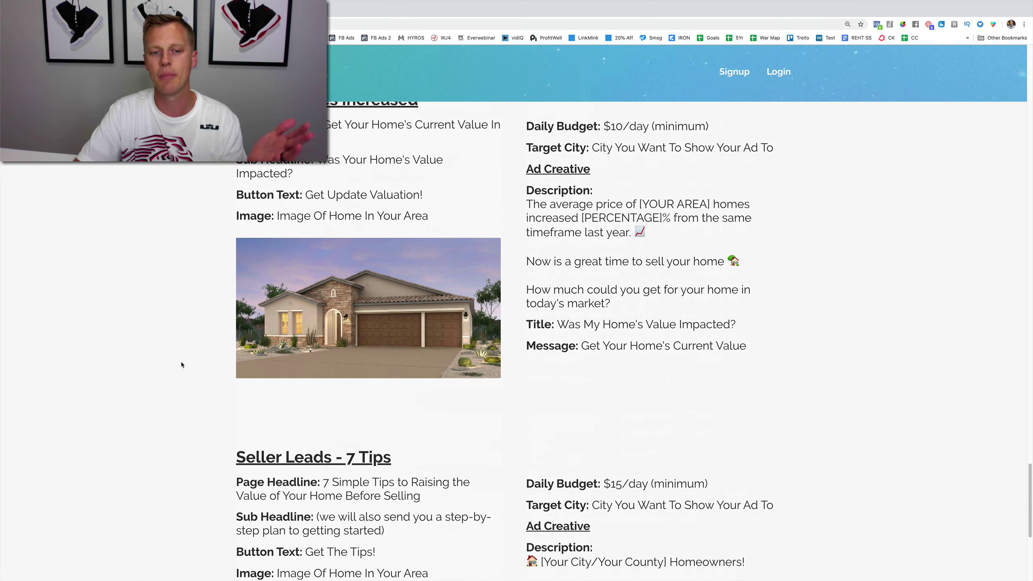
scroll(180, 362, up, 20)
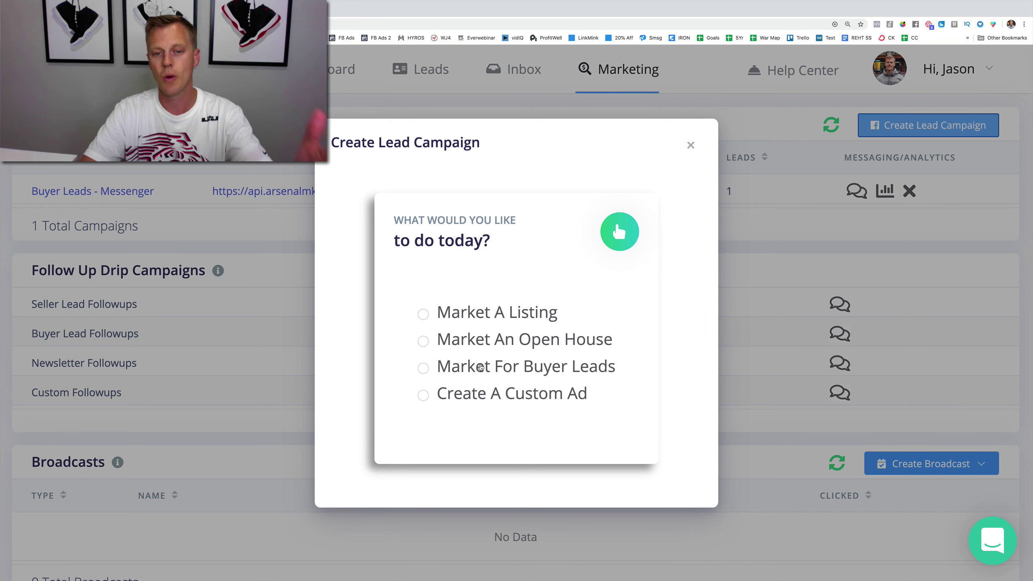
- Choose to market for buyer leads and name the campaign "Test Demo Buyer Leads"
click(466, 368)
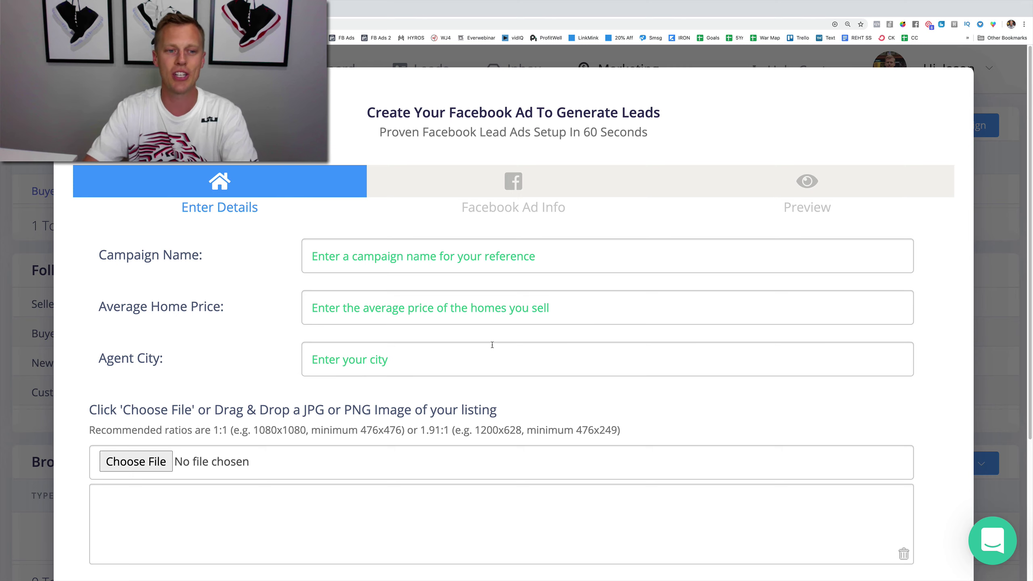
click(432, 257)
text(Test )
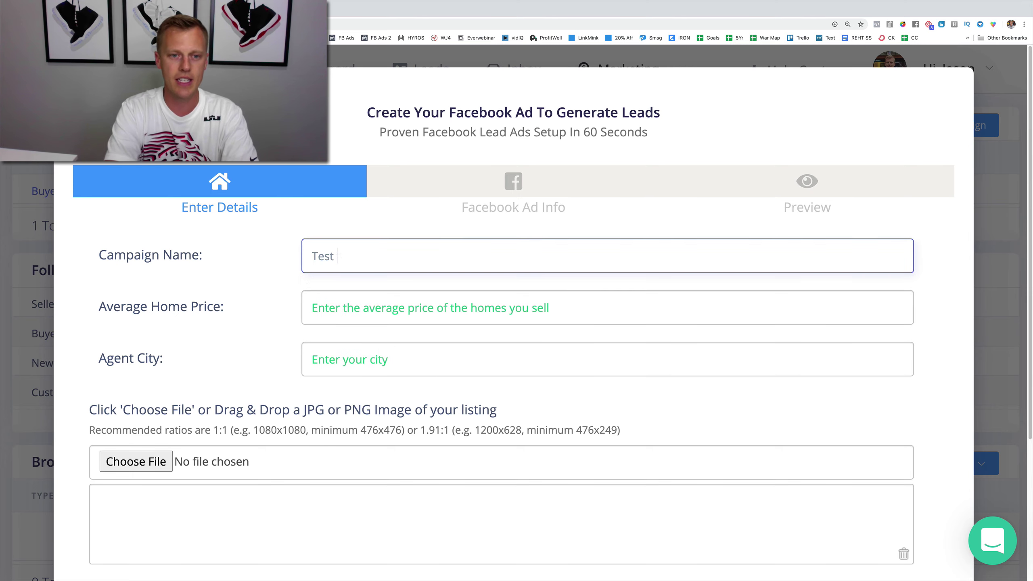
text(Demo Buyer Leads)
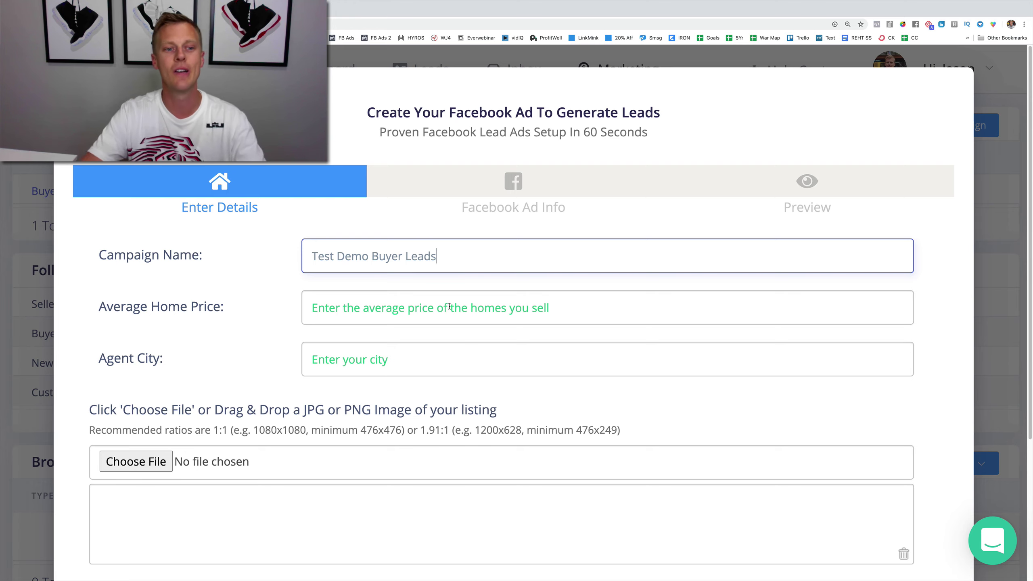
- Set the average home price to $500,000 and the agent city to Portland
click(390, 312)
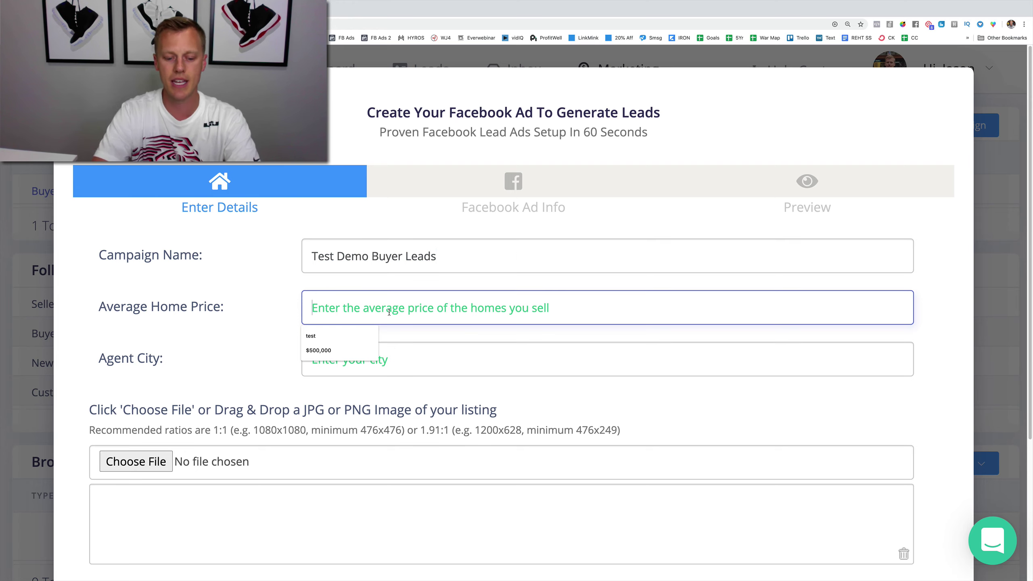
text($500)
key(Down)
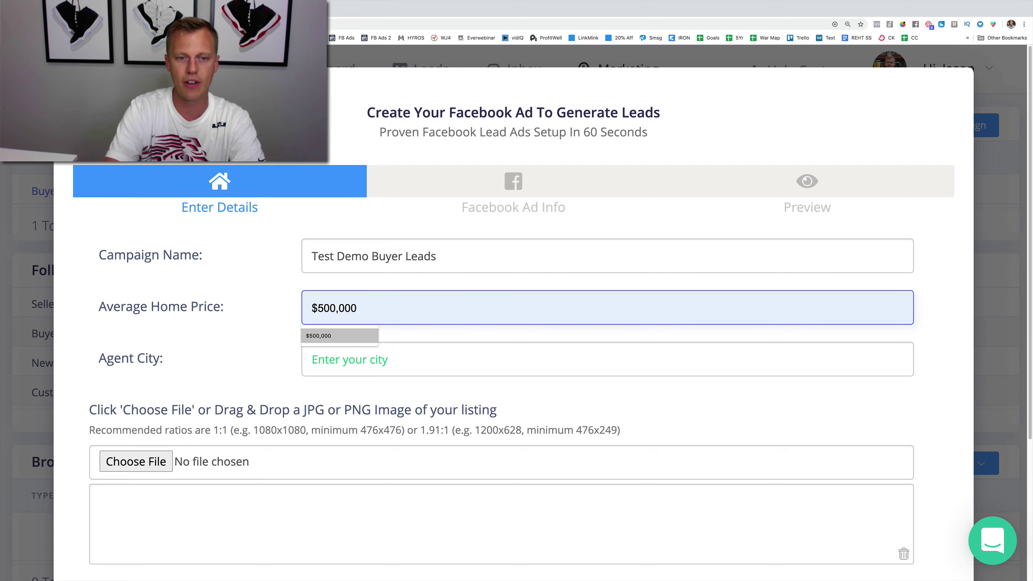
key(Return)
key(Tab)
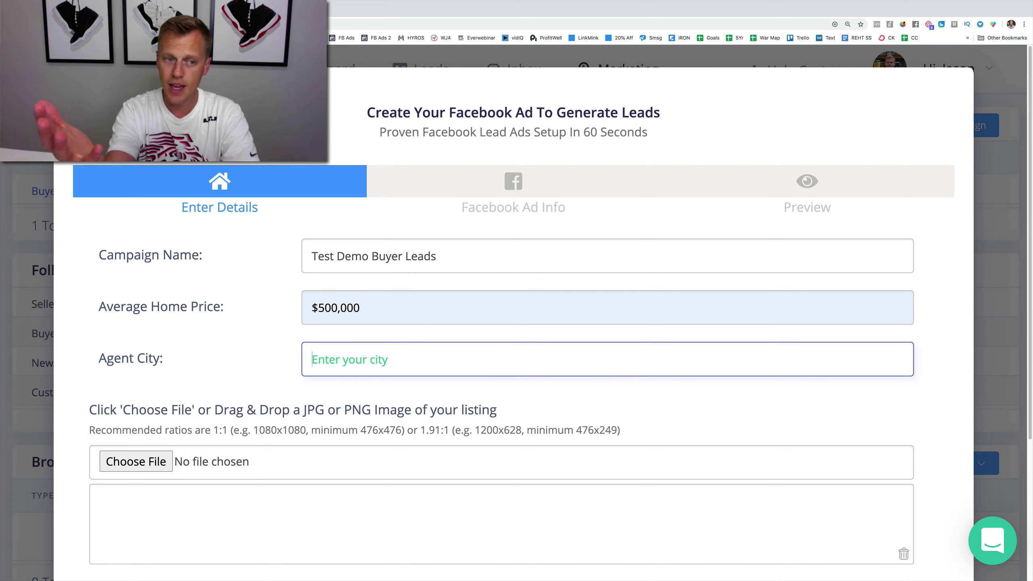
text(Portland)
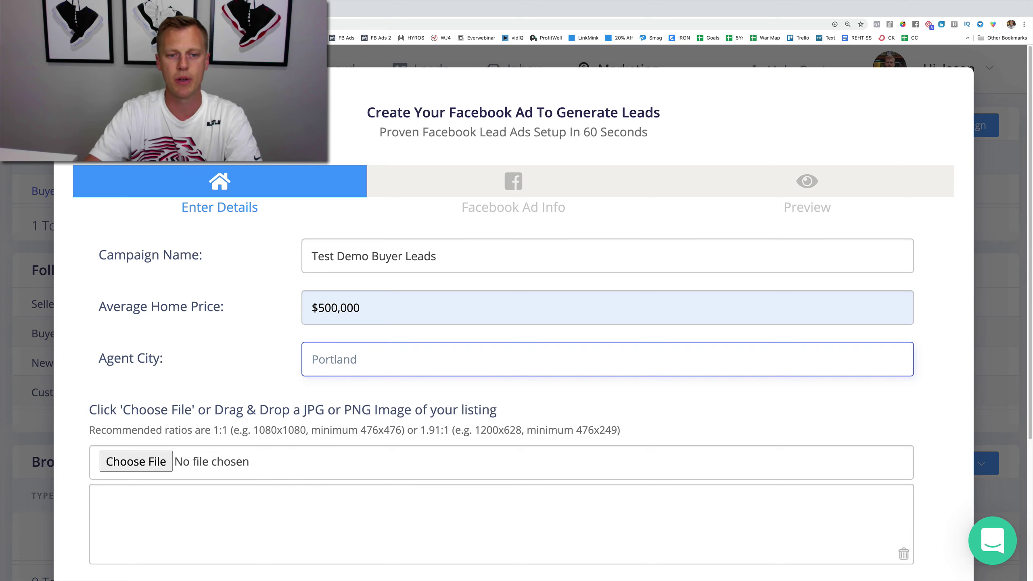
- Upload "Untitled design.png" from the Desktop as the listing image and continue to the Facebook ad info
scroll(254, 391, down, 2)
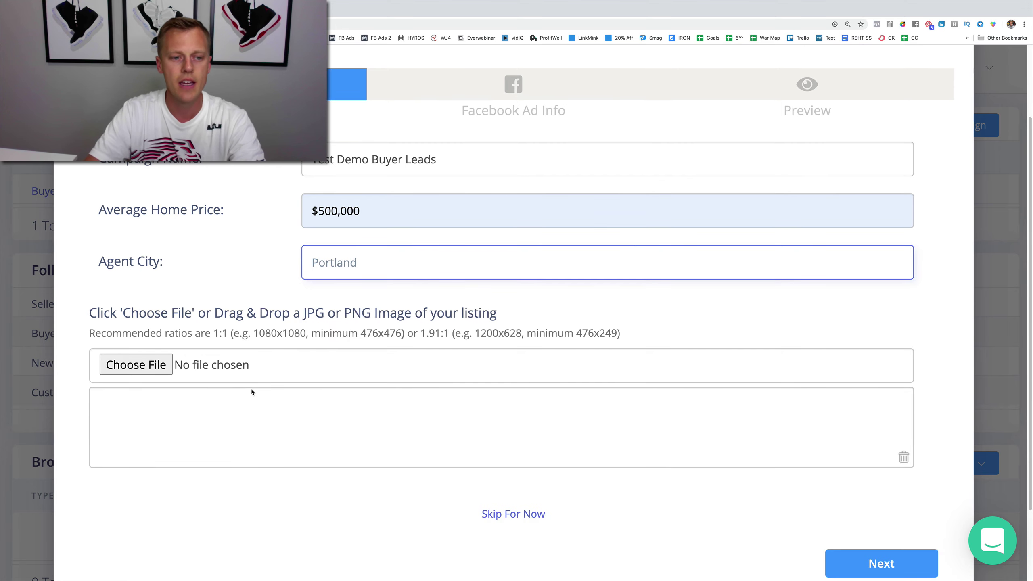
click(151, 366)
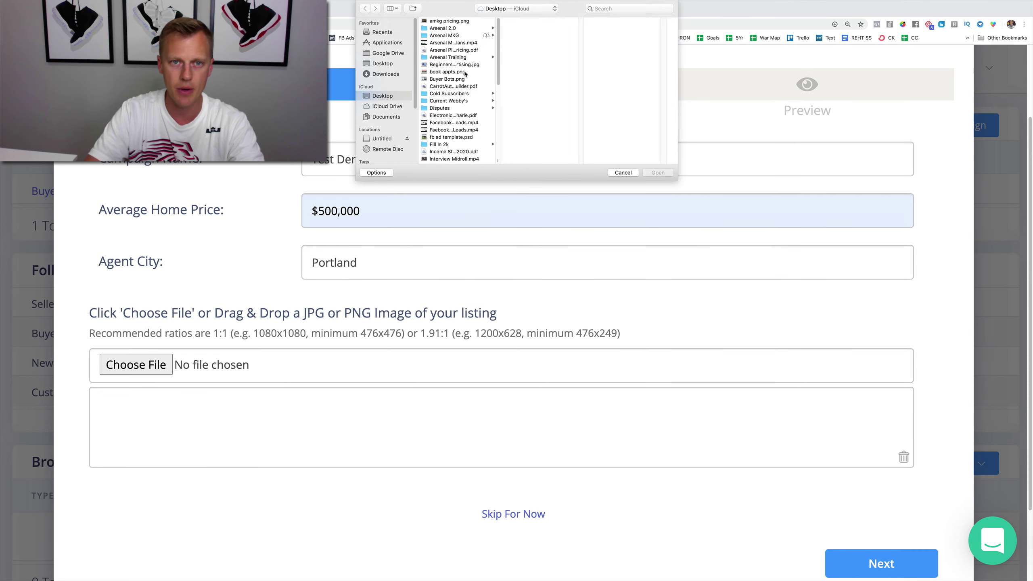
scroll(455, 102, down, 10)
click(448, 96)
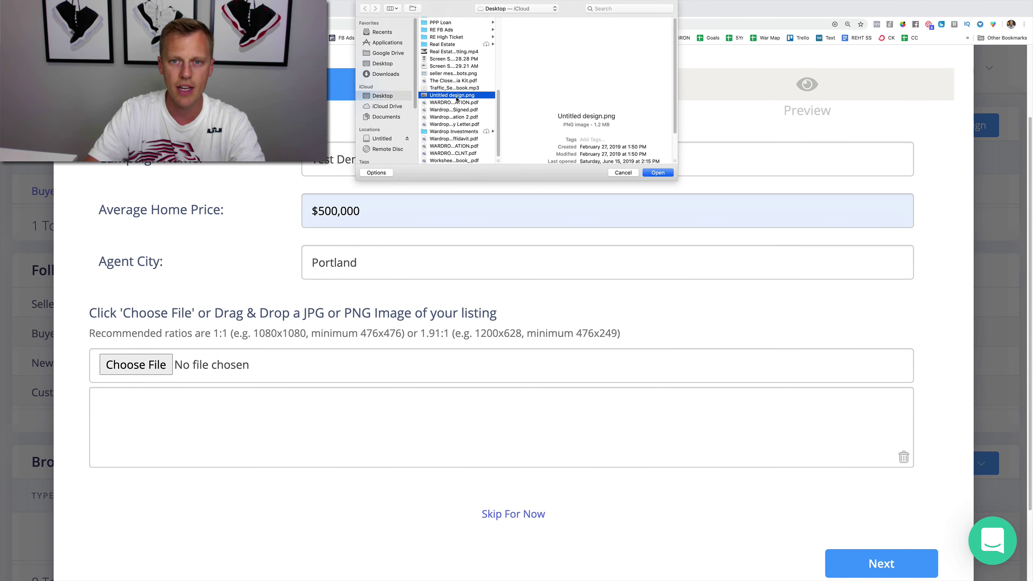
click(666, 173)
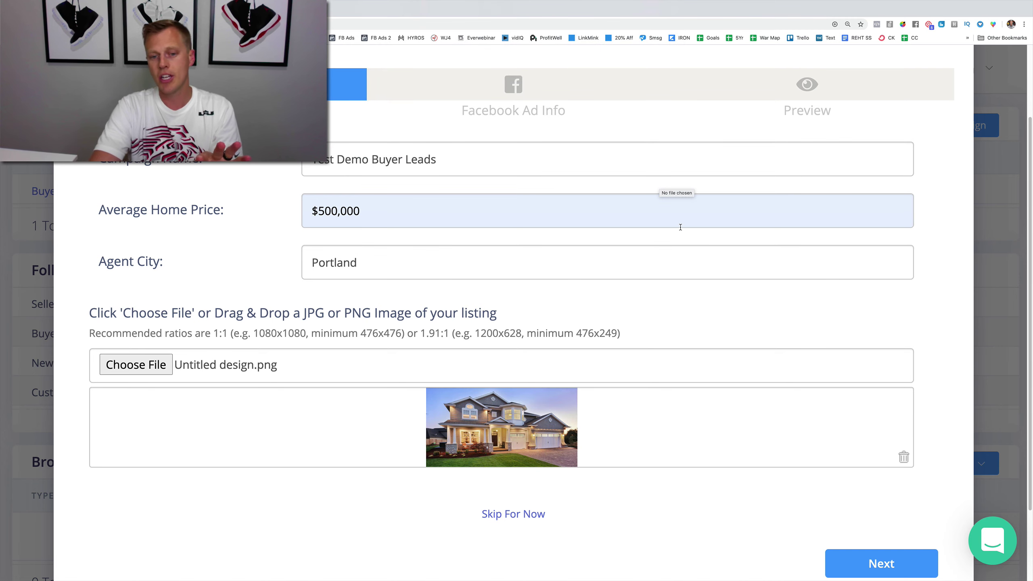
click(857, 563)
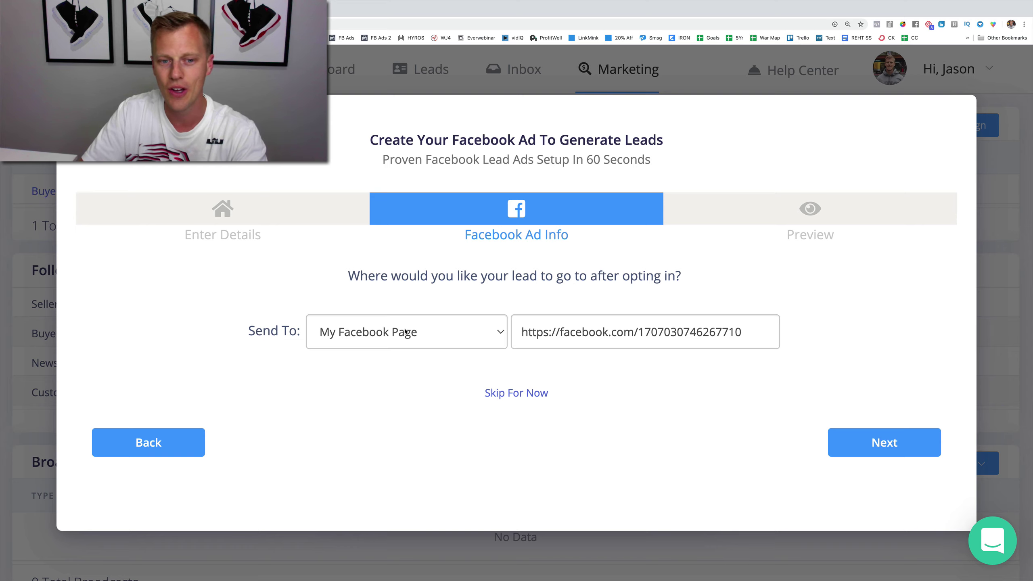
- Look over the lead destination options, set leads to go to Buyer: Messenger after opting in, and continue to the preview stage
drag(519, 334, 758, 334)
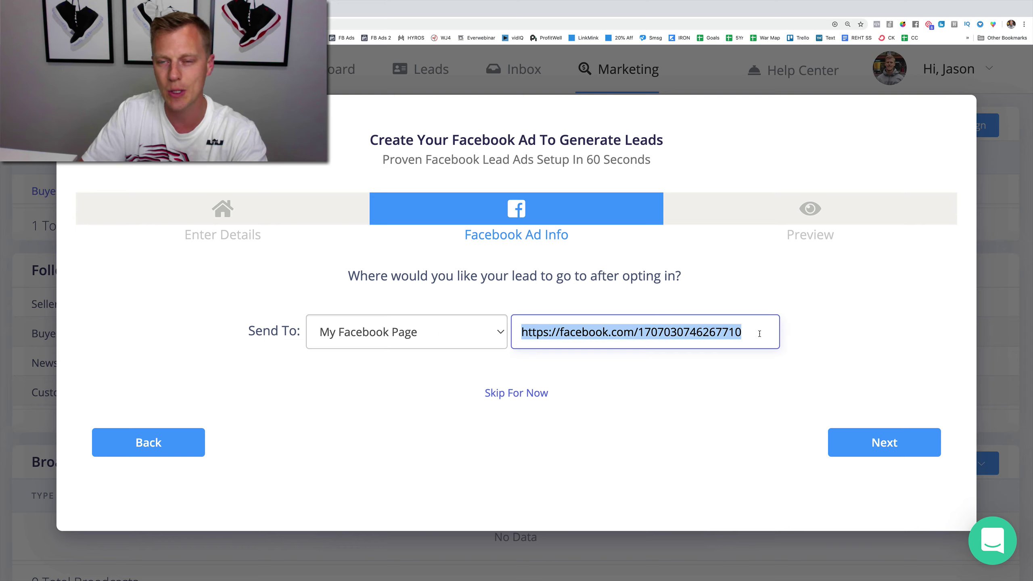
click(481, 329)
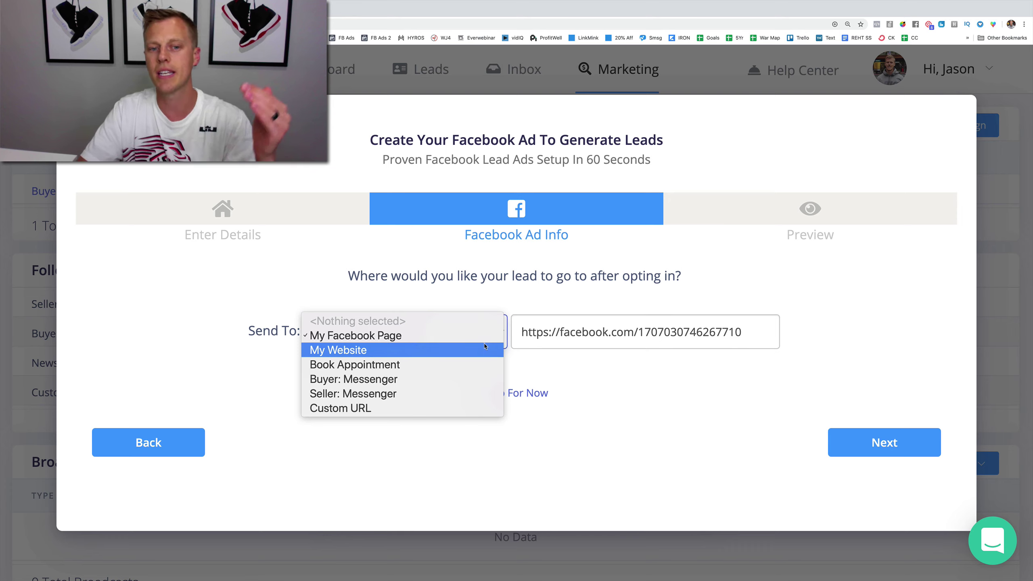
click(484, 345)
click(484, 338)
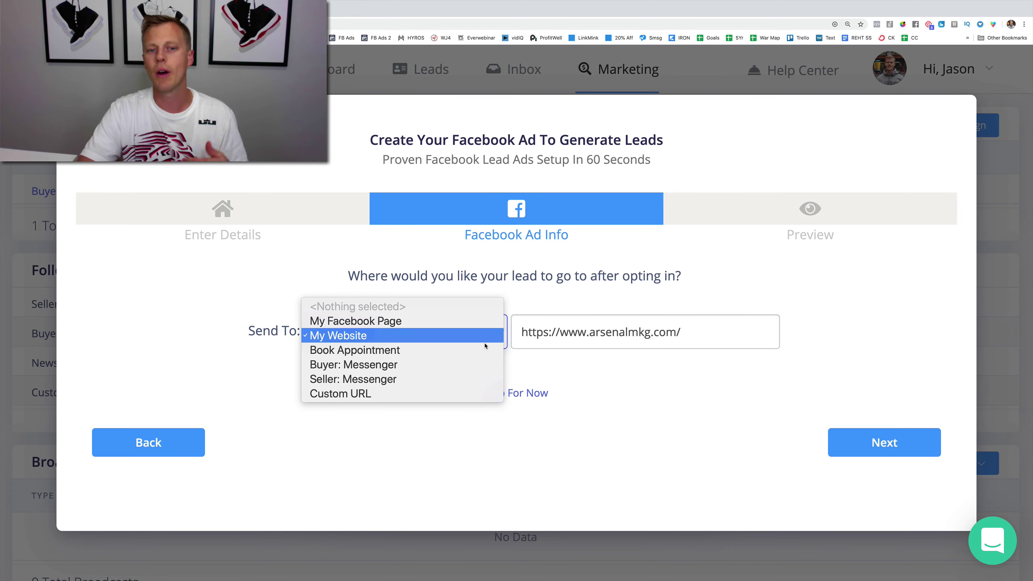
click(472, 365)
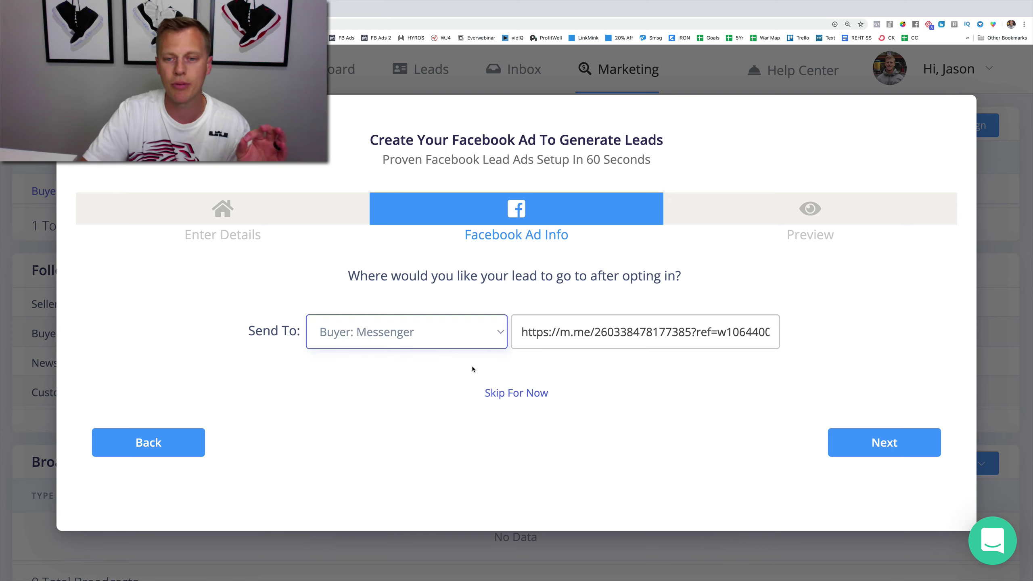
click(482, 334)
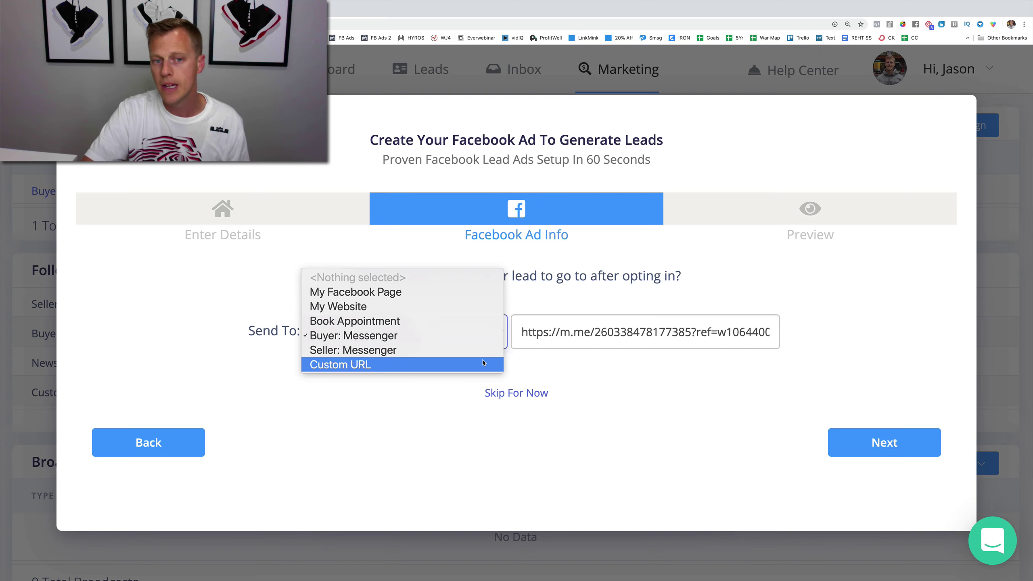
click(461, 334)
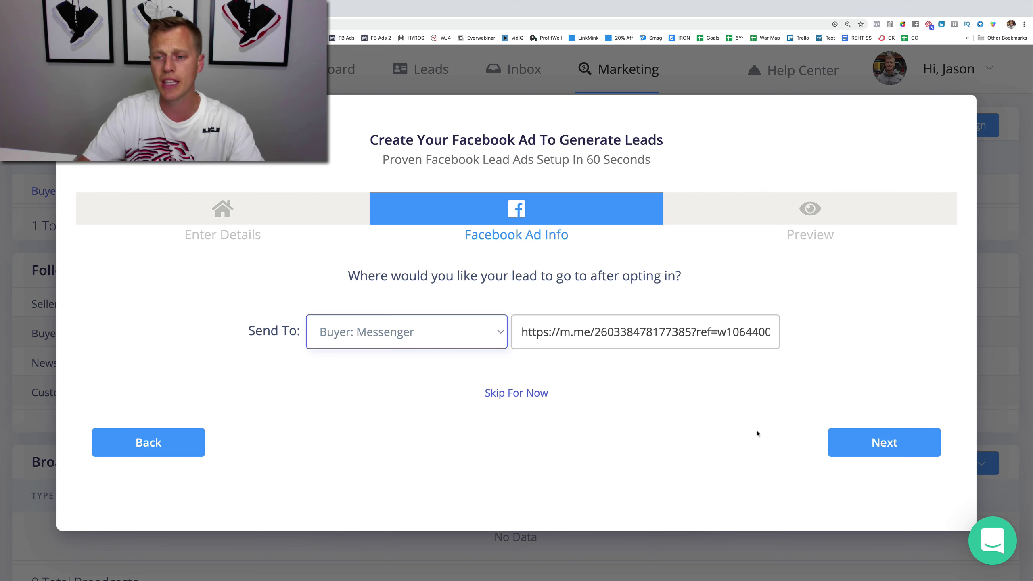
click(911, 443)
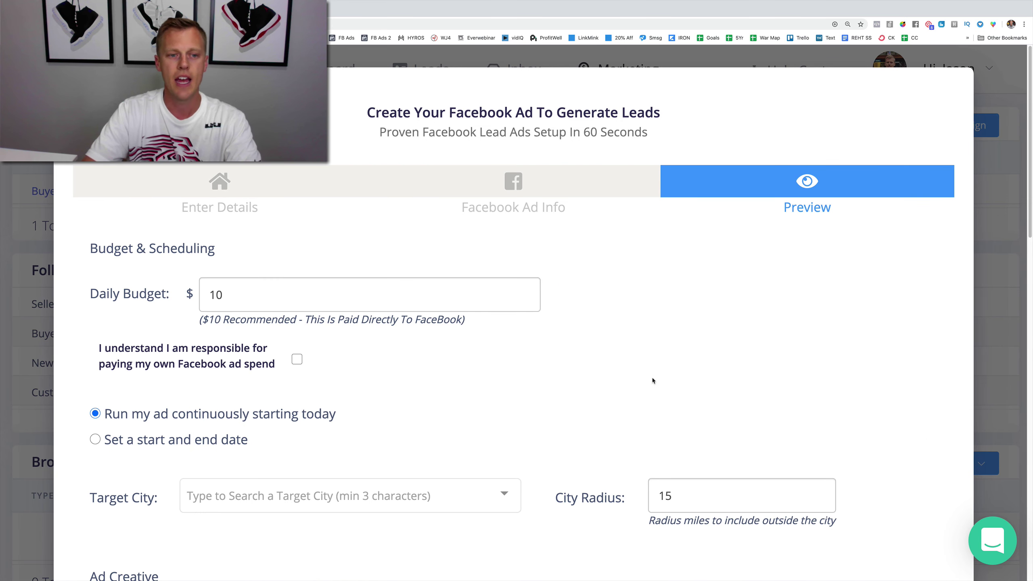
- Accept responsibility for paying the Facebook ad spend and set the target city to Portland - [Oregon]
scroll(568, 380, down, 1)
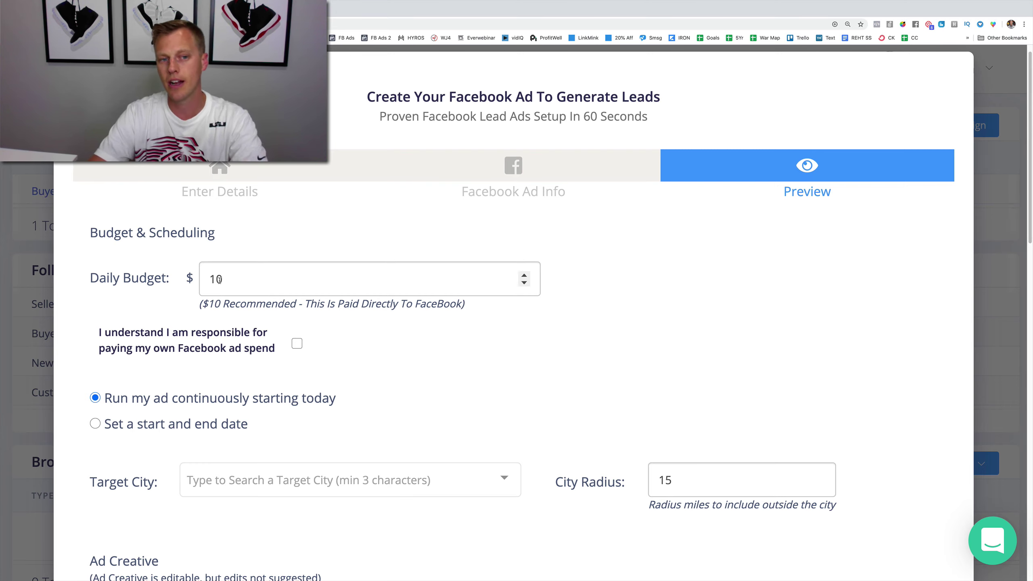
click(297, 344)
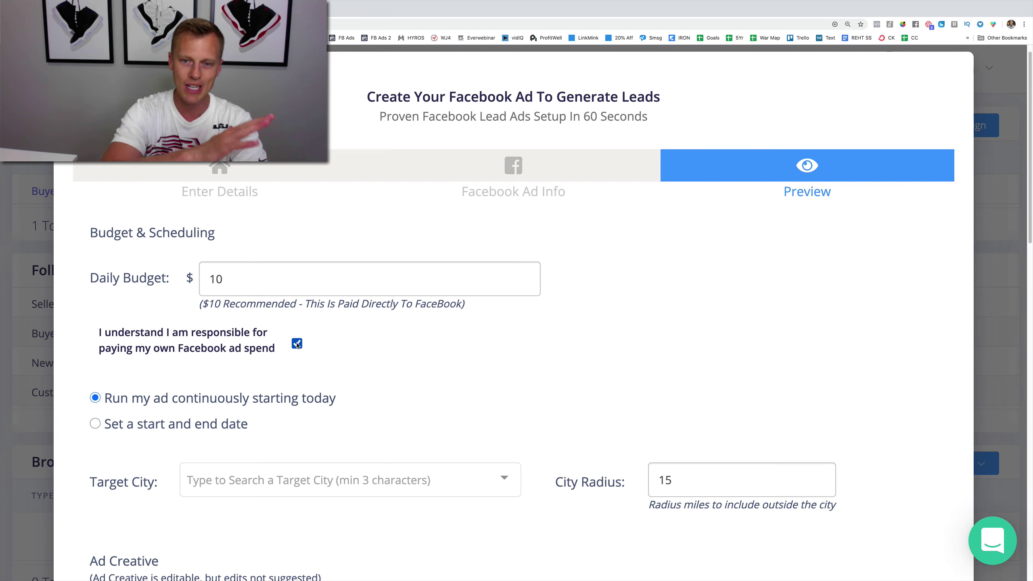
scroll(323, 357, down, 4)
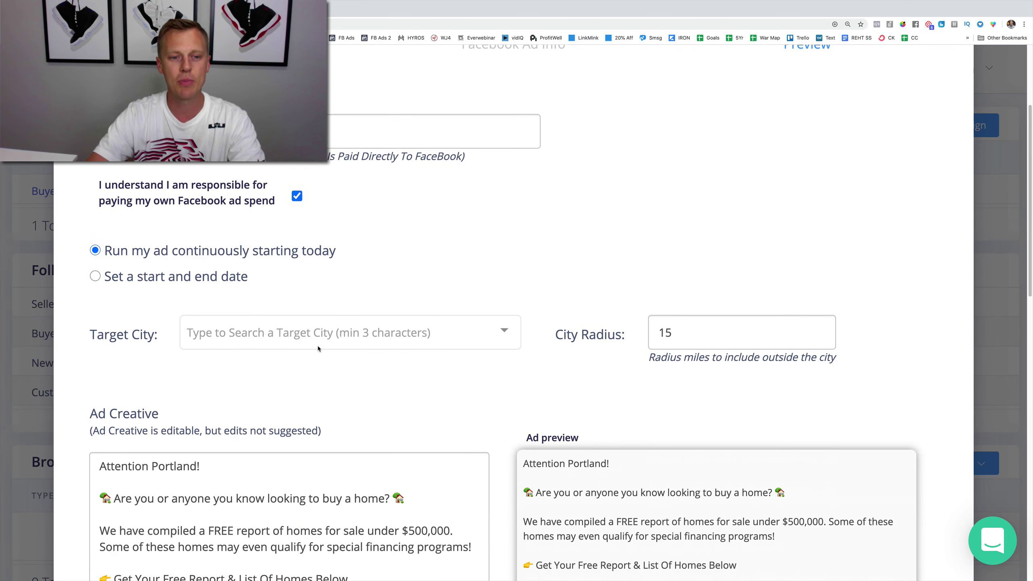
click(245, 338)
text(Portland)
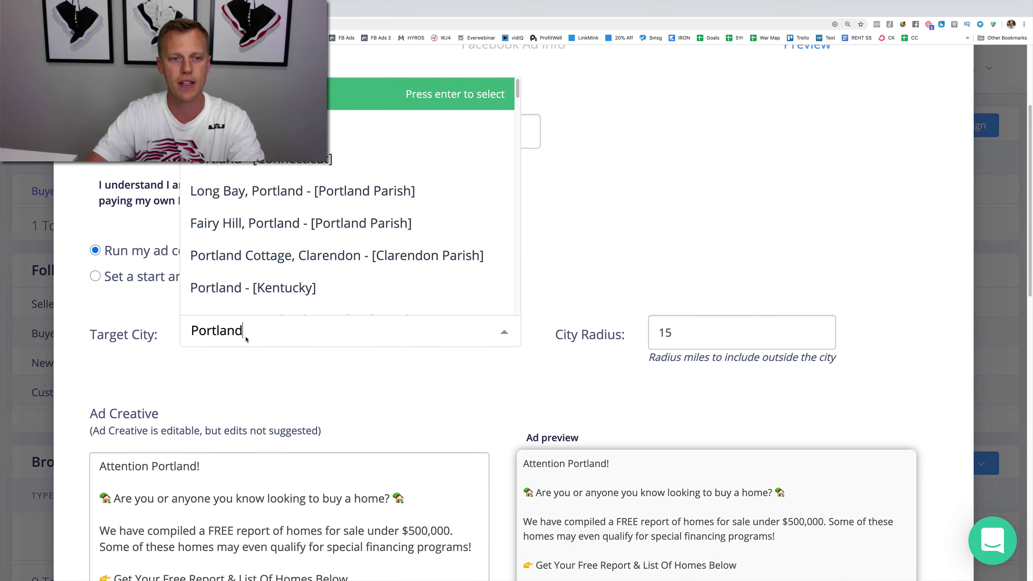
key(Return)
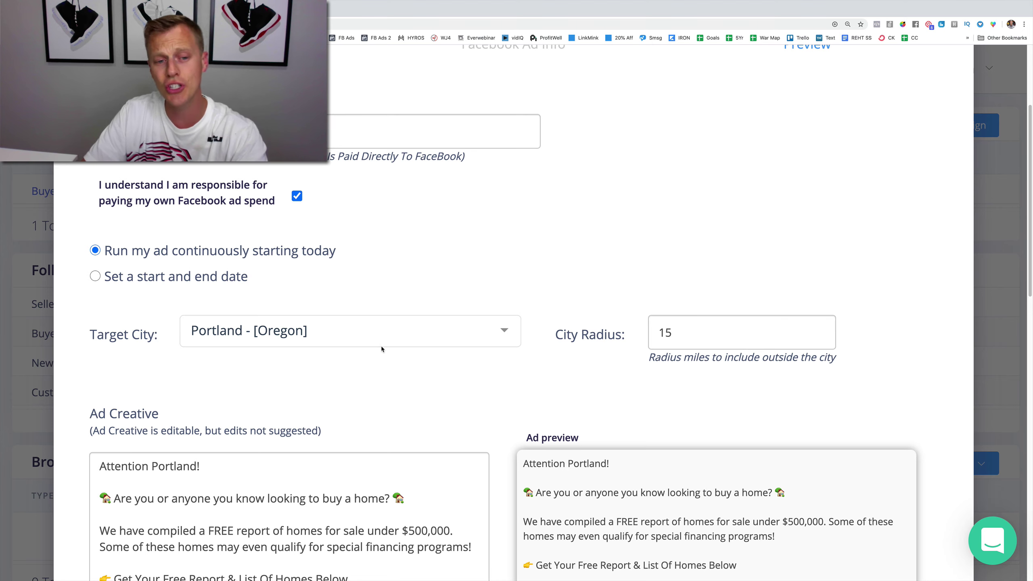
- Add the line "Customize this a bit more..." at the end of the ad creative's main text
scroll(386, 377, down, 2)
scroll(386, 378, down, 2)
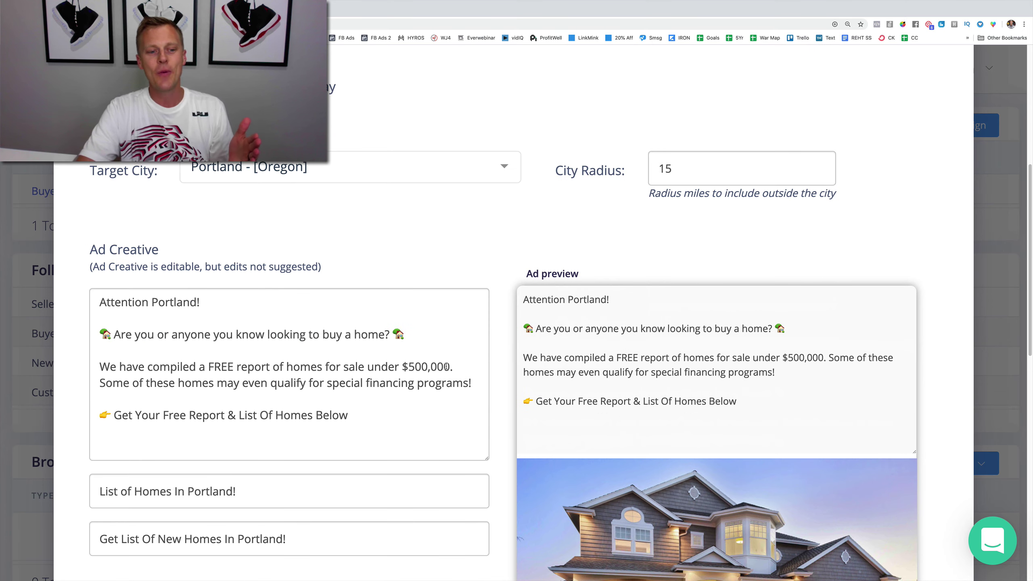
scroll(427, 353, down, 4)
click(284, 445)
key(Return)
key(Return)
text(Customize)
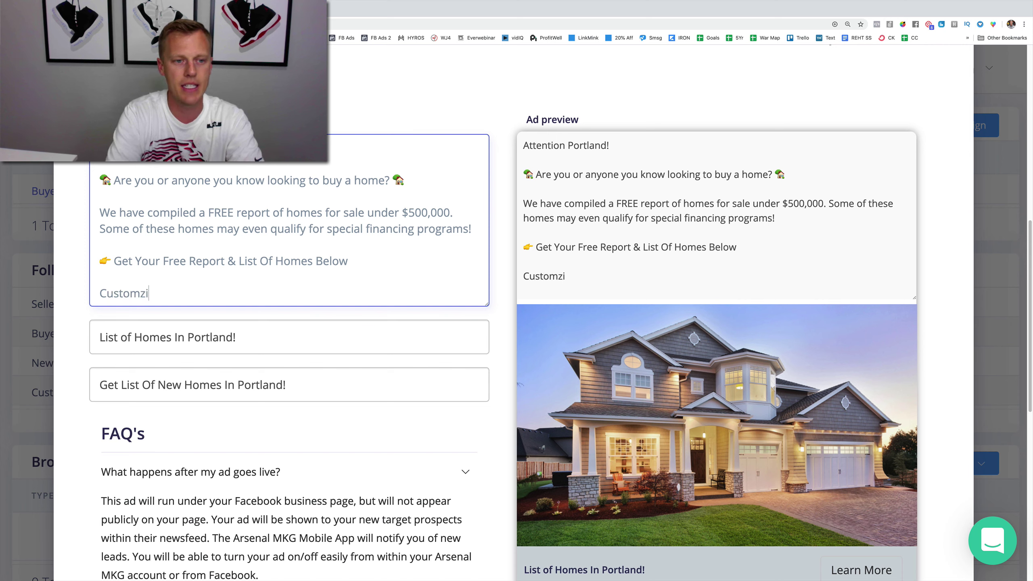
text( this a bit more...)
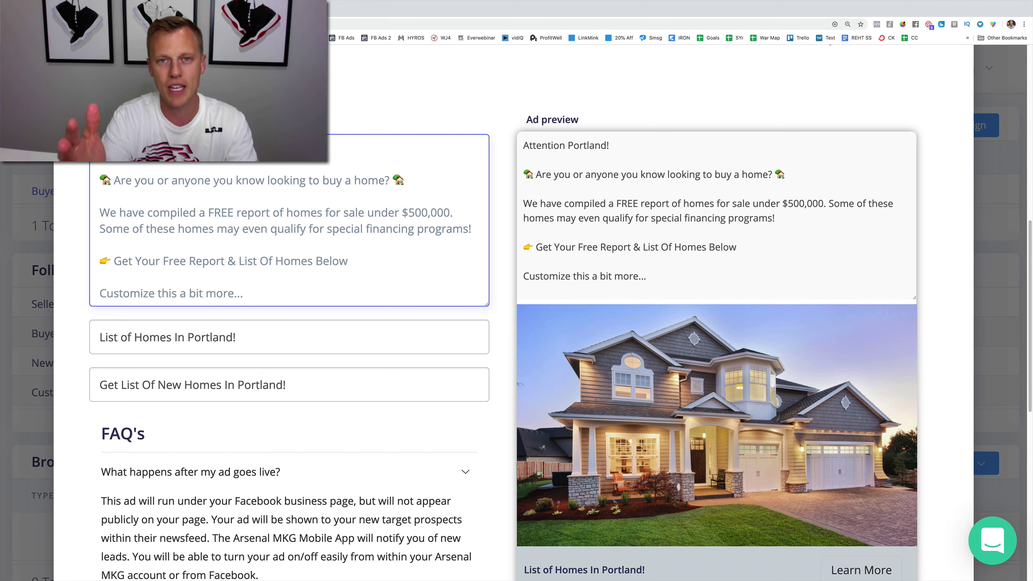
- Review the rest of the ad preview and FAQs, and launch the campaign
scroll(595, 310, down, 9)
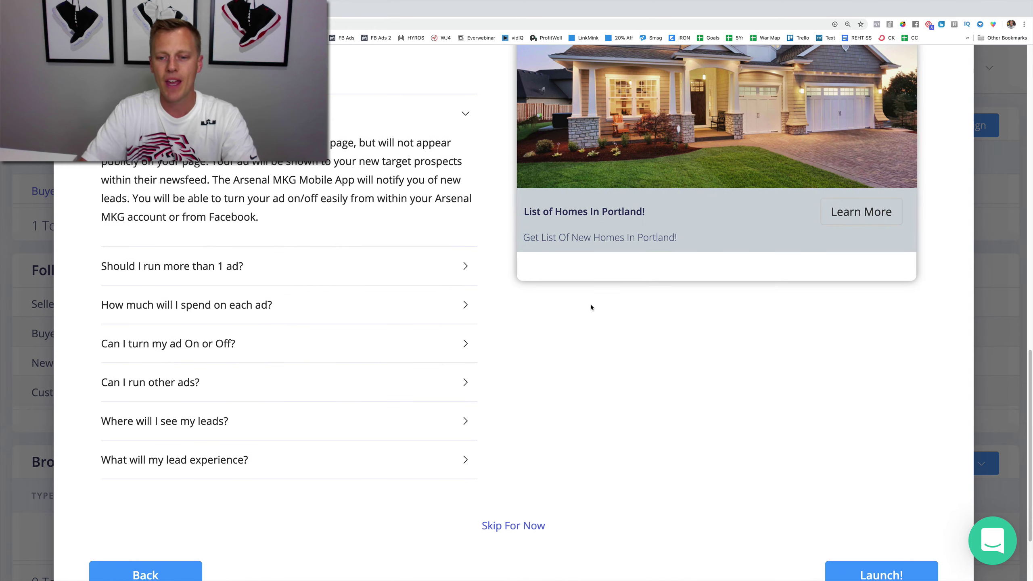
scroll(595, 310, down, 3)
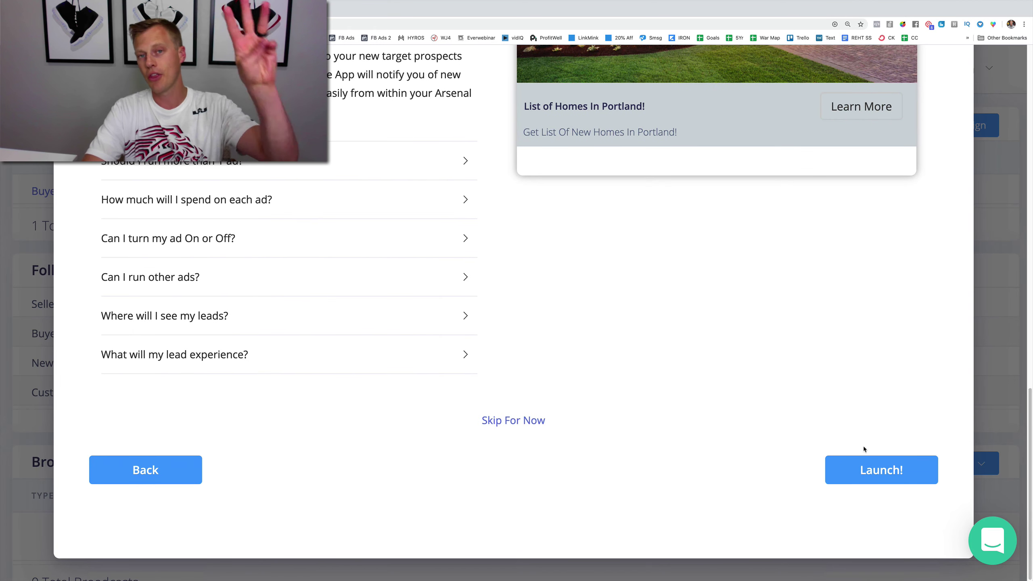
click(876, 465)
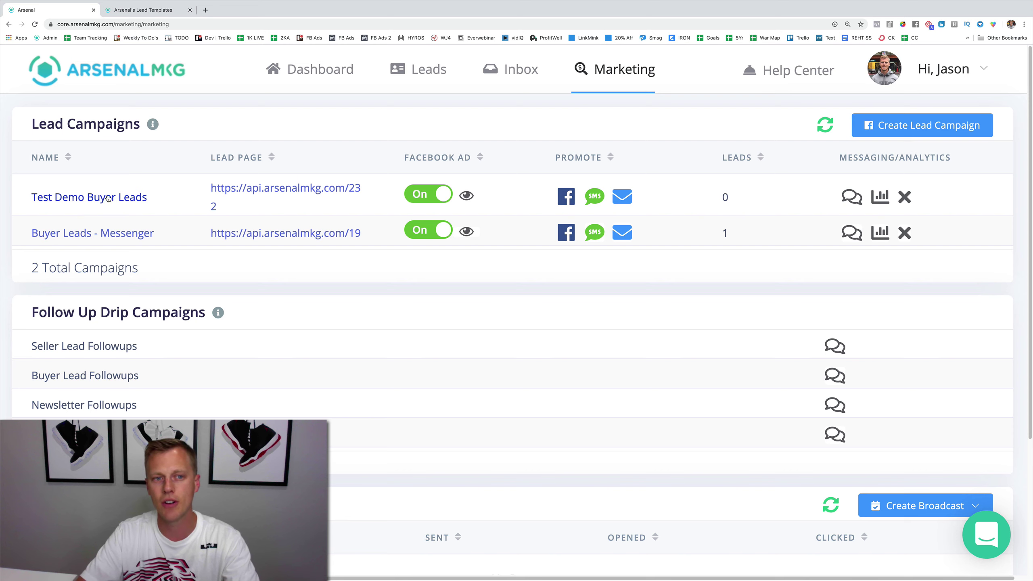
- Open the Test Demo Buyer Leads landing page and submit its list request form with a first name, email and phone number
click(262, 191)
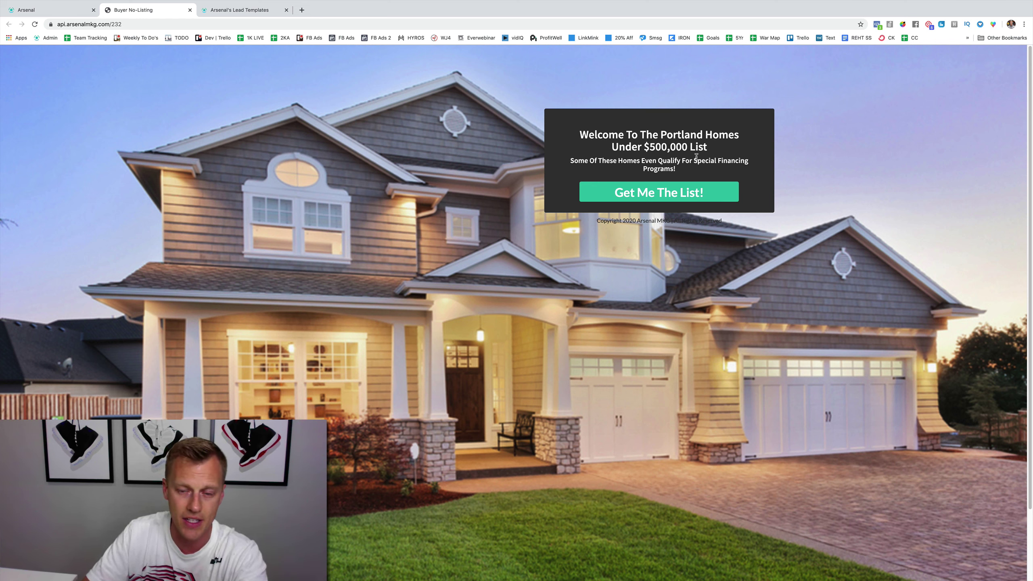
click(671, 192)
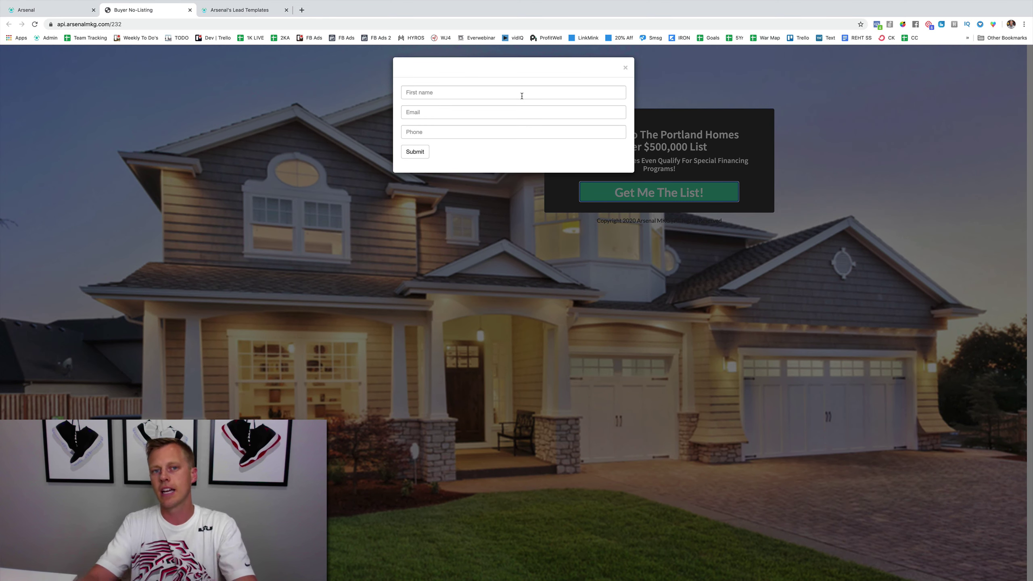
click(521, 95)
text(Jason)
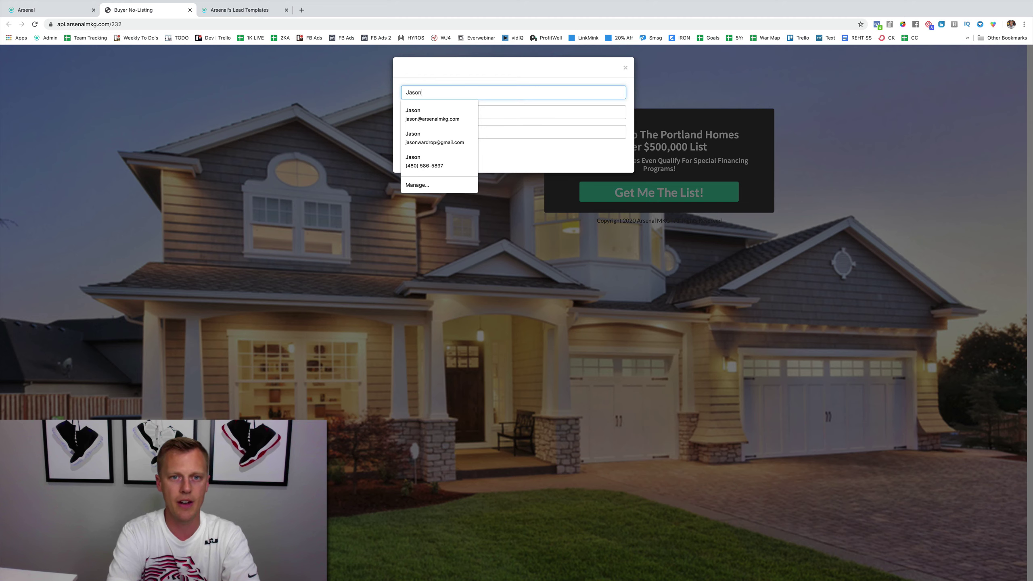
key(Tab)
text(jw)
key(Down)
key(Tab)
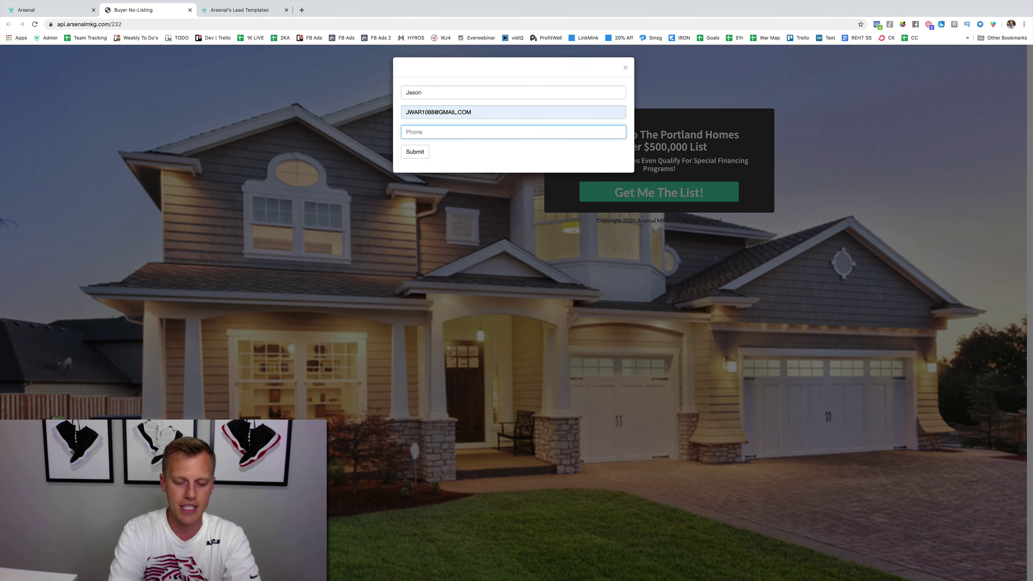
text(888)
key(Down)
key(Return)
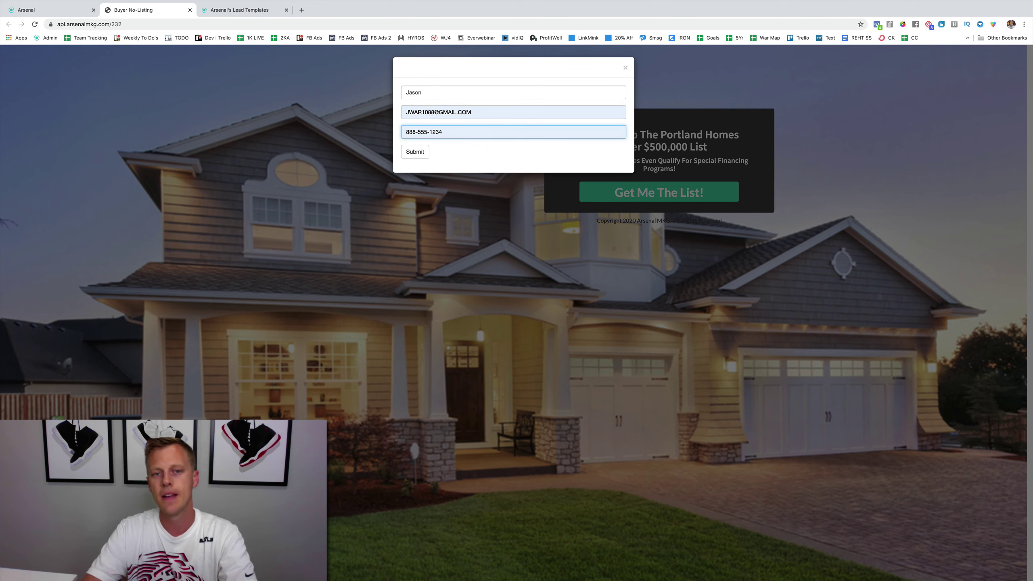
click(415, 152)
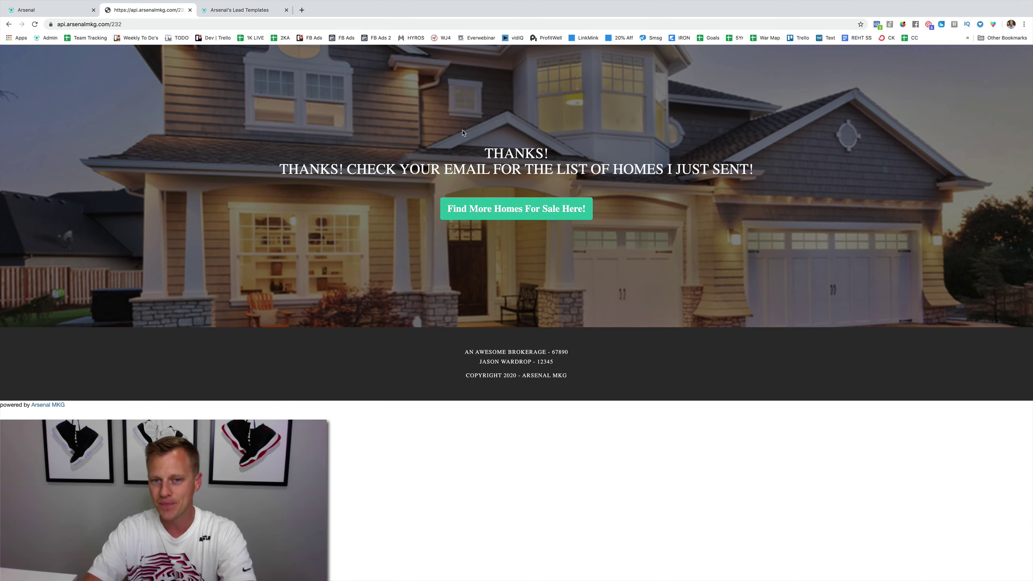
- Continue to the Messenger conversation for more homes and answer its questions with 3-4 Bedrooms, Yes and ASAP!
click(514, 214)
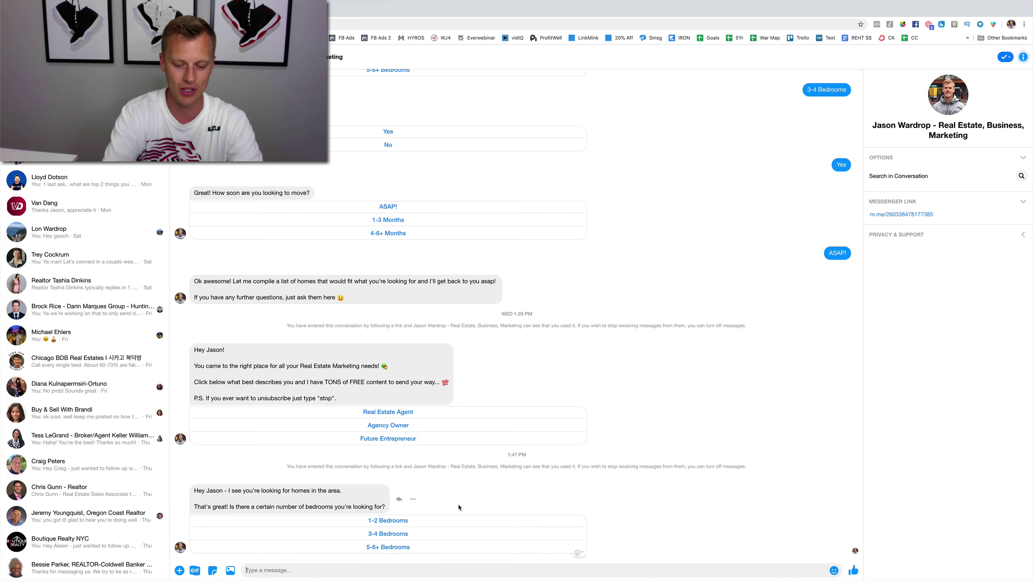
key(super+equal)
key(super+equal)
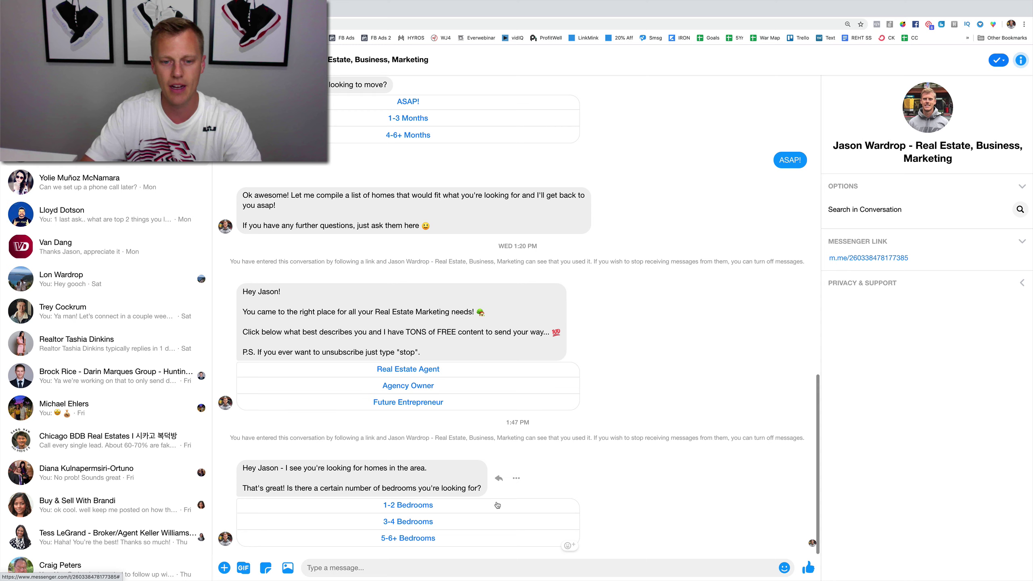
click(442, 522)
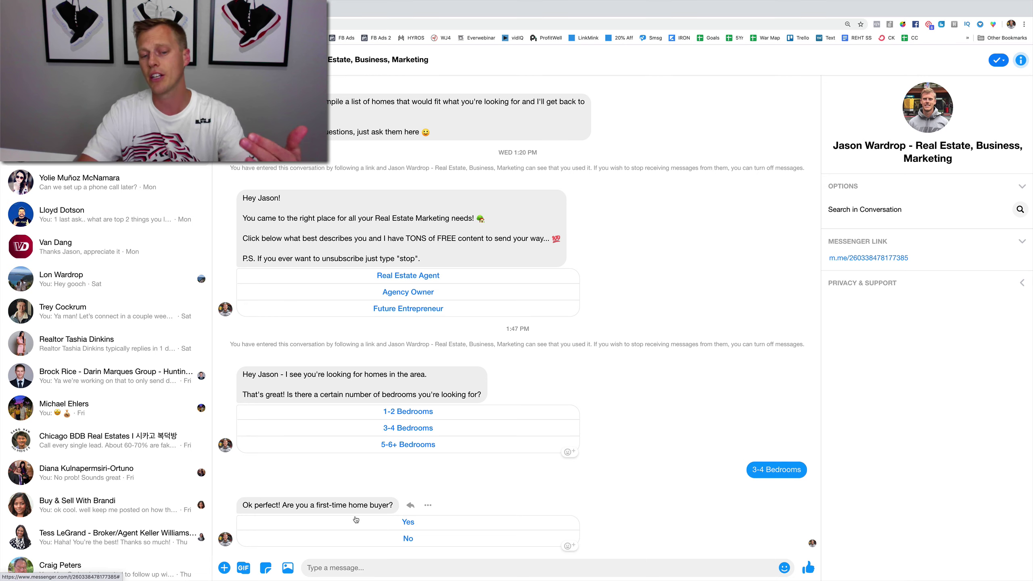
click(408, 522)
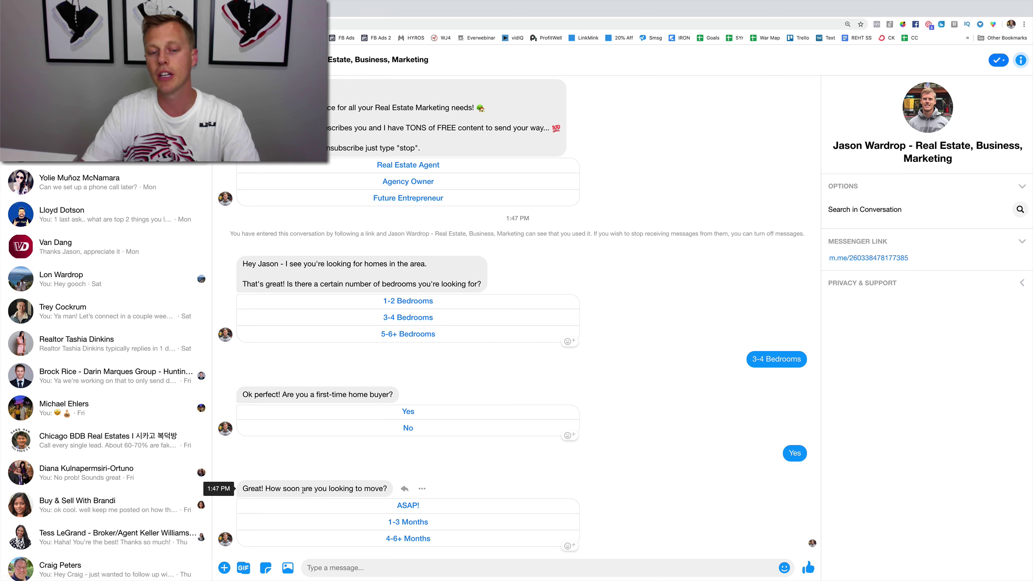
click(408, 506)
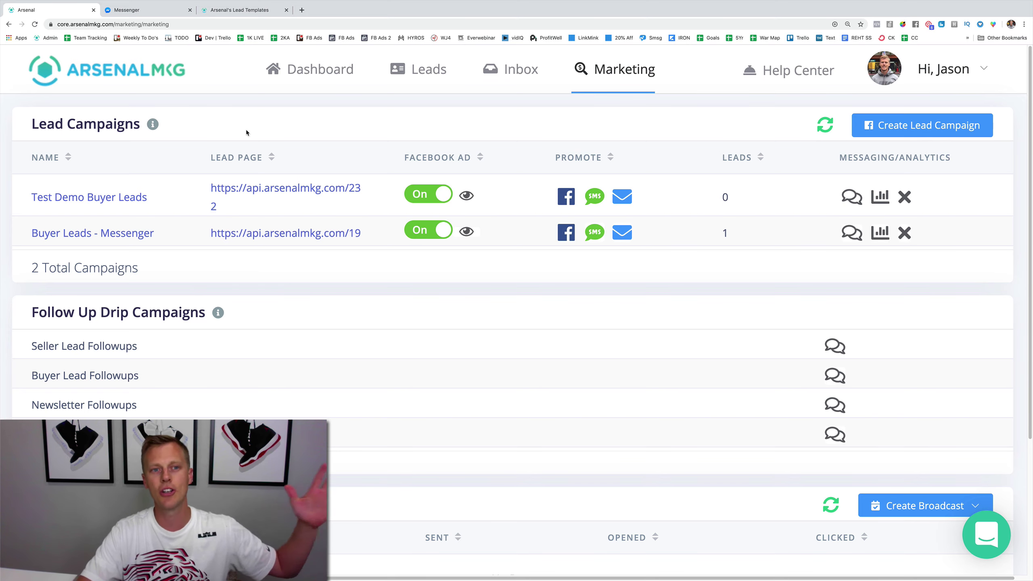
- View the Facebook ad for Test Demo Buyer Leads in Arsenal MKG, and open that campaign's follow-up messages
click(466, 196)
click(806, 95)
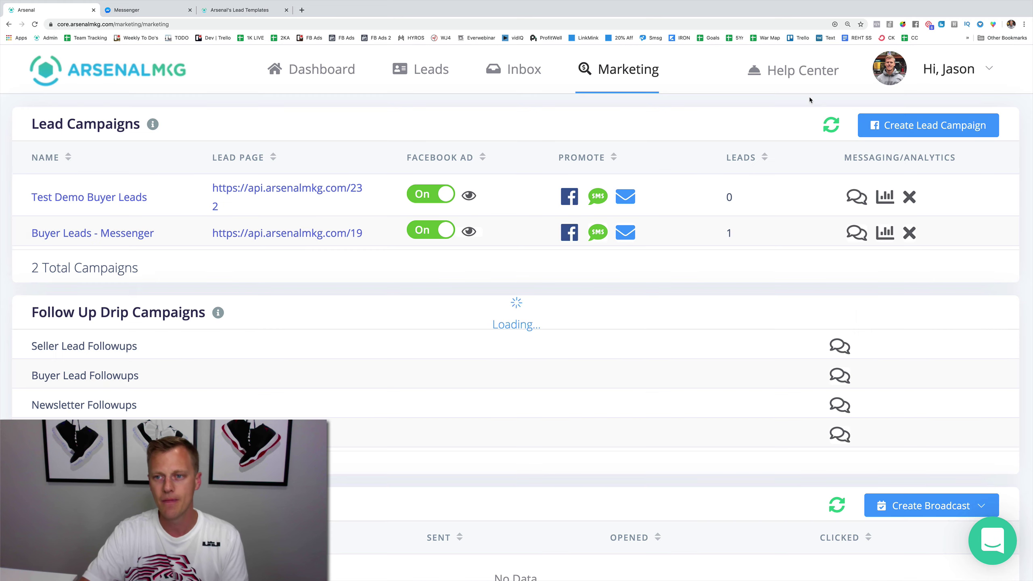
click(852, 198)
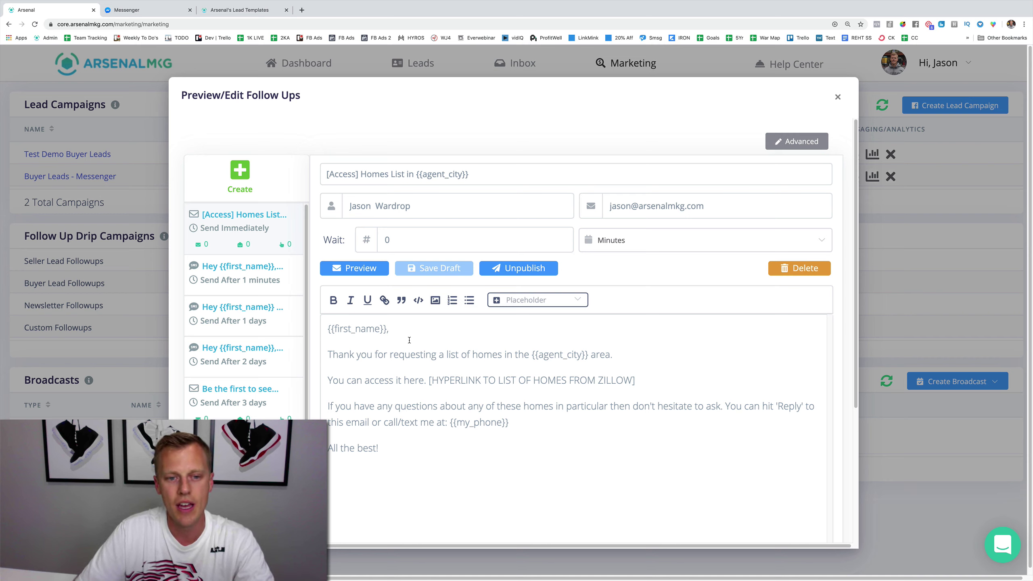
- Read through the "[Access] Homes List in {{agent_city}}" follow-up email, including its placeholders and signature
drag(389, 330, 328, 329)
click(322, 327)
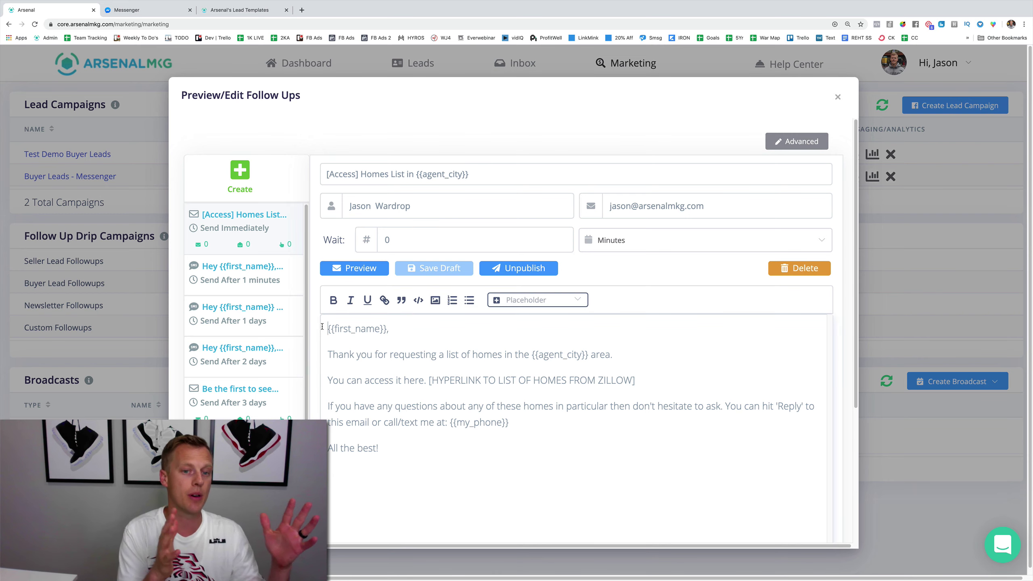
scroll(351, 485, down, 5)
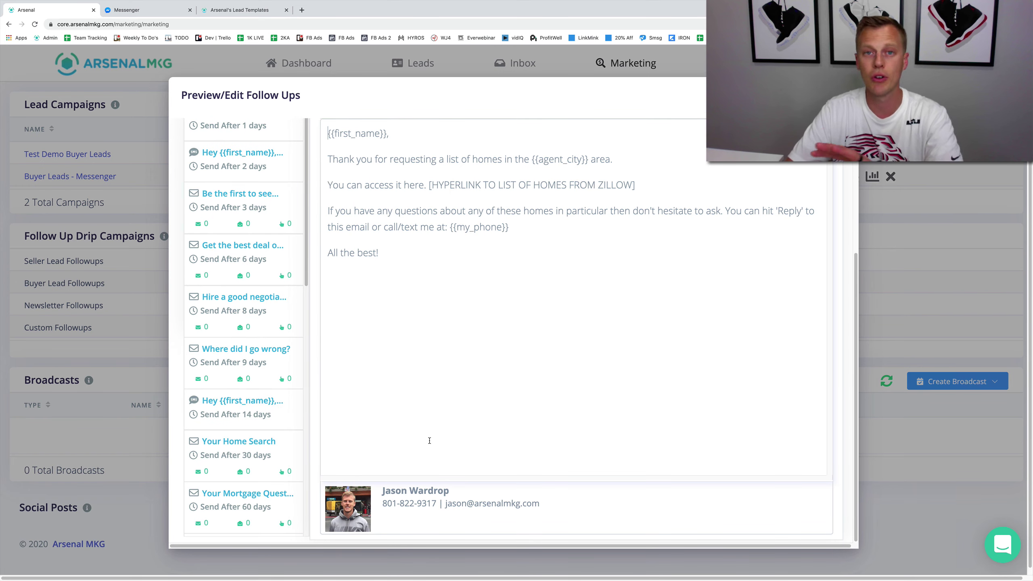
scroll(433, 427, up, 5)
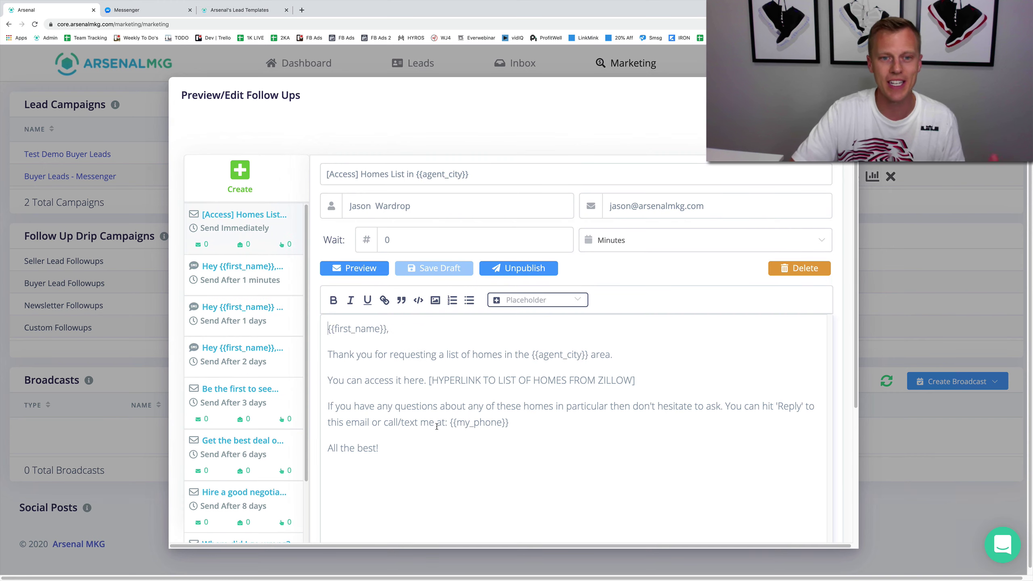
- Examine the 1-minute and 1-day text follow-ups and the rest of the sequence up to 360 days
click(257, 282)
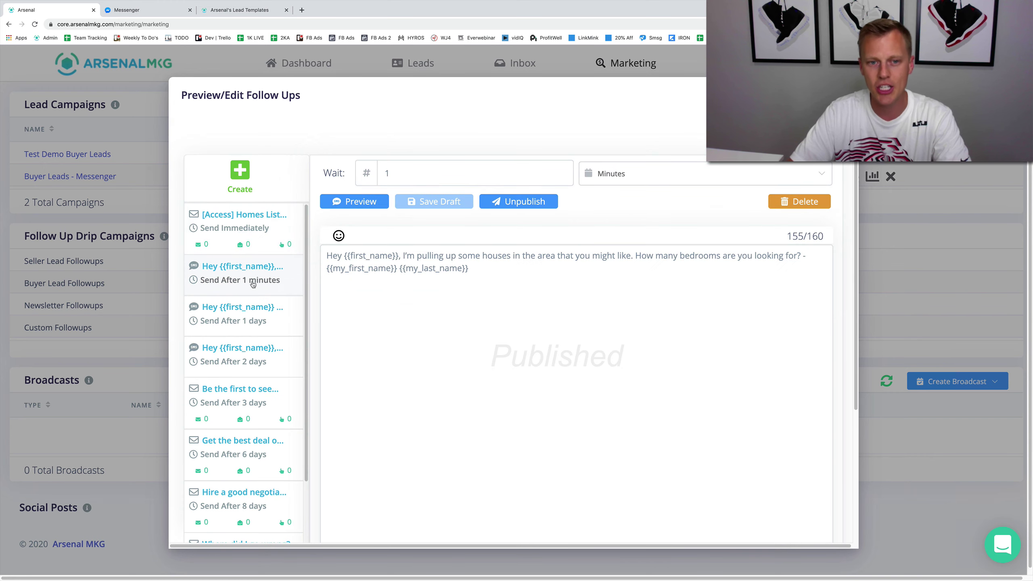
click(250, 330)
scroll(250, 368, down, 10)
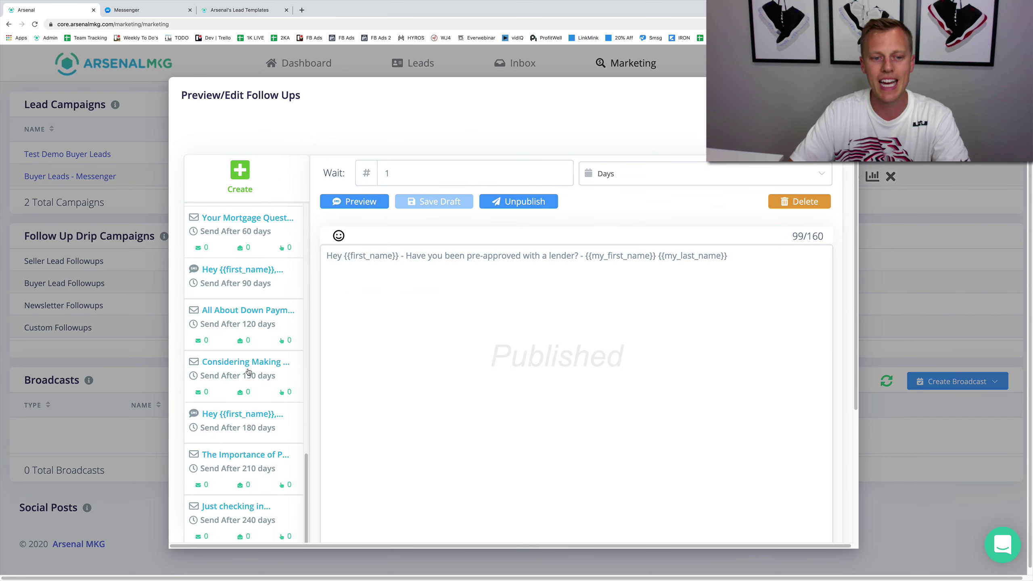
scroll(254, 494, down, 5)
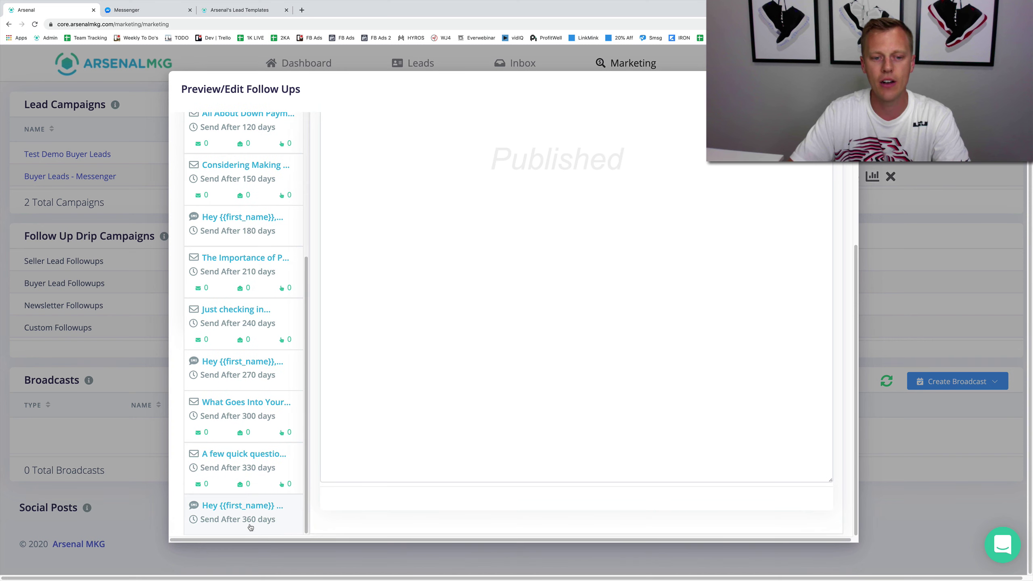
scroll(268, 477, up, 15)
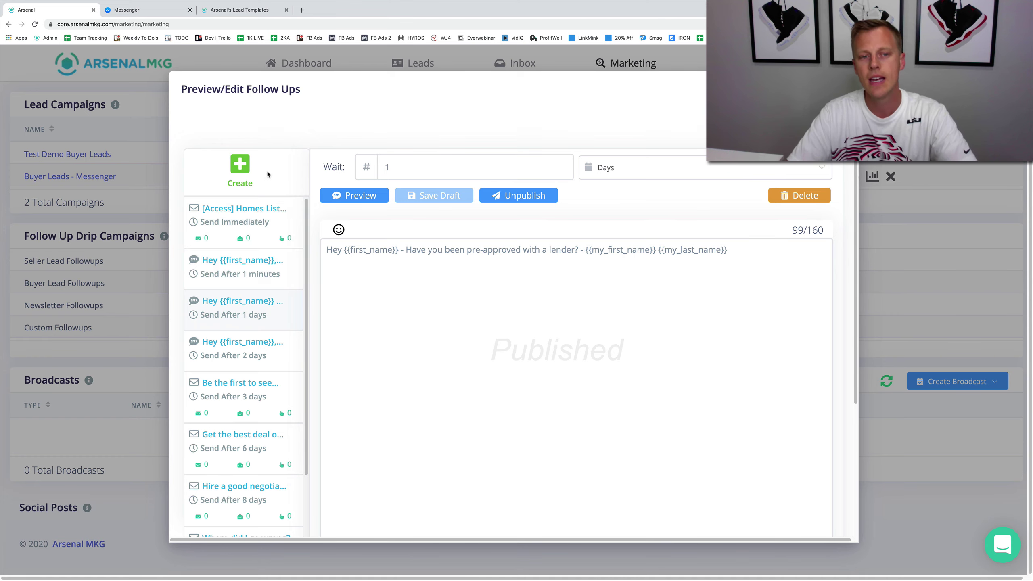
- Check which types of new follow-up can be created, without creating one, and close the follow-up editor
click(243, 165)
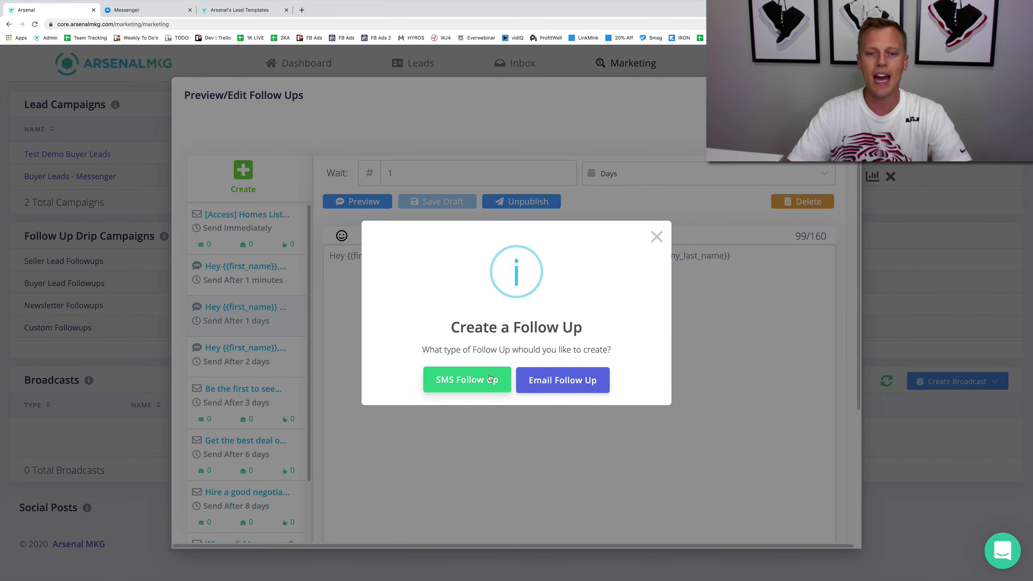
click(656, 236)
key(Escape)
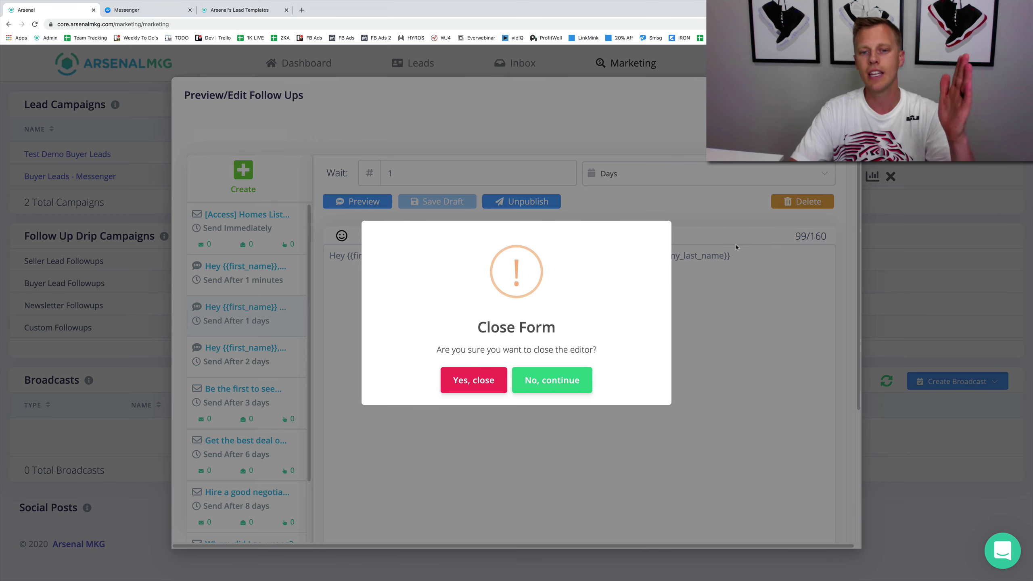
click(486, 384)
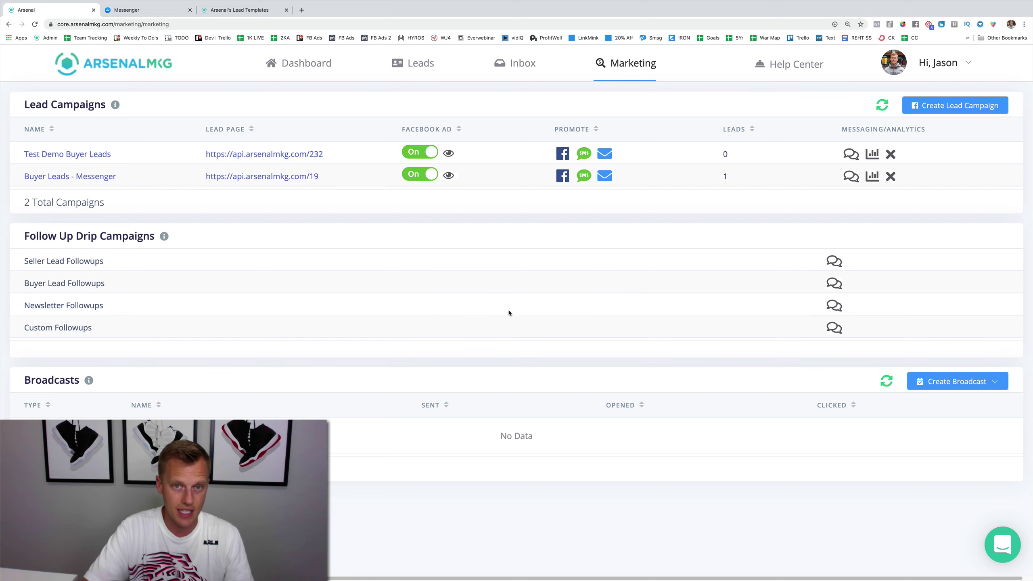
- Open the Inbox and read through the first lead's history of emails and text messages
click(514, 68)
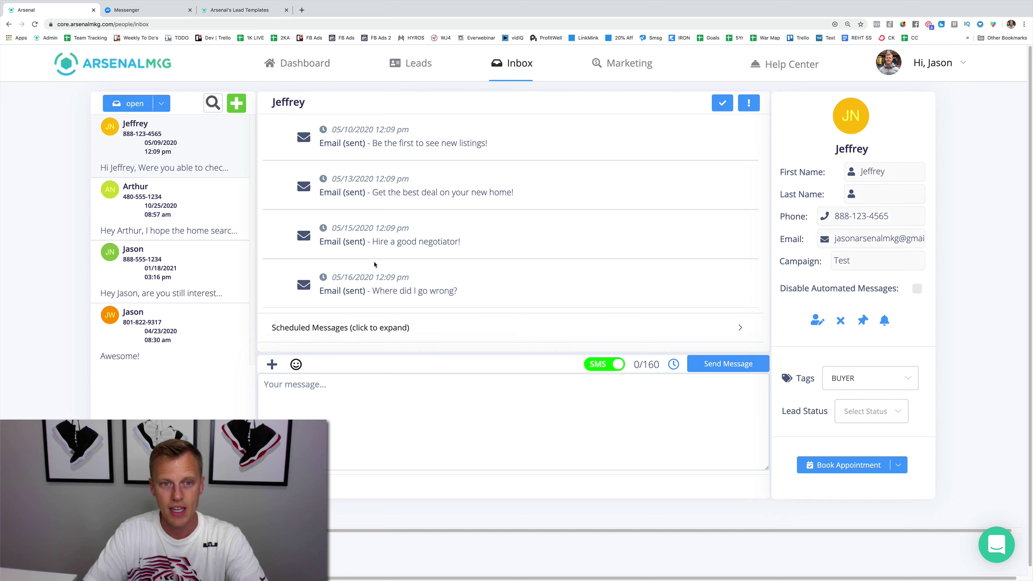
scroll(374, 265, up, 10)
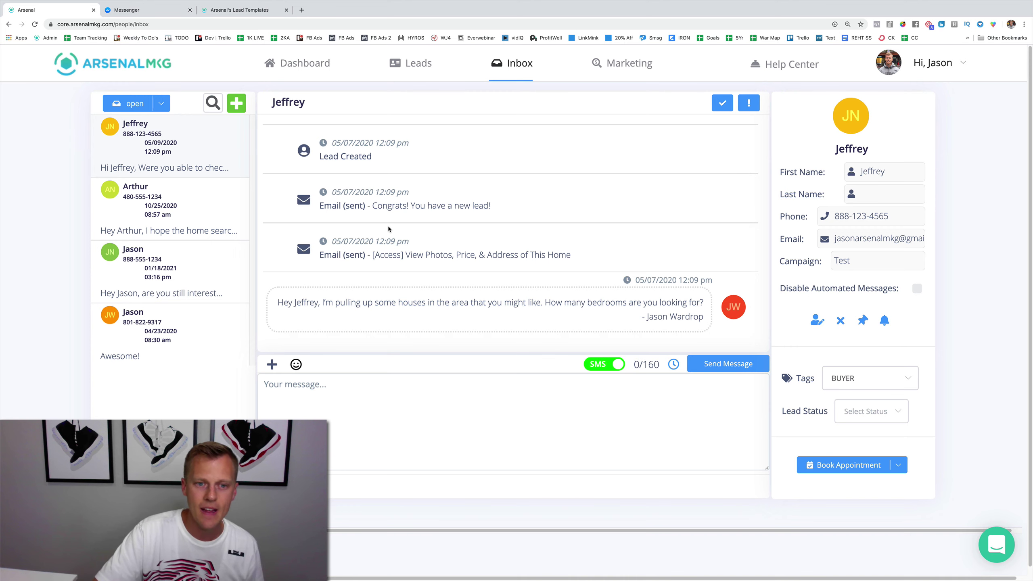
scroll(387, 228, down, 3)
scroll(387, 226, down, 2)
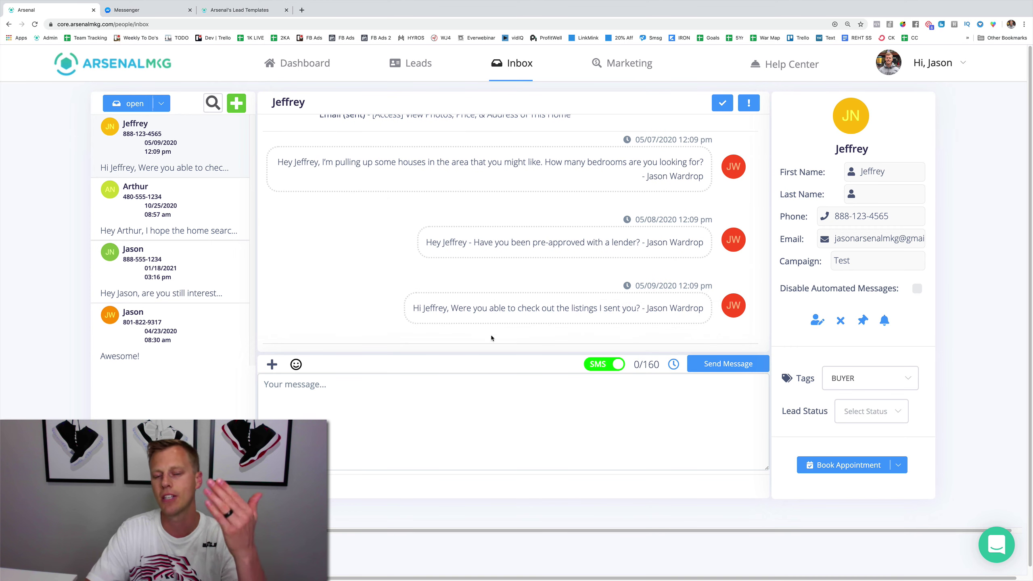
- Check the message composer's note mode, return it to SMS, and set the first lead's status to PENDING
click(610, 366)
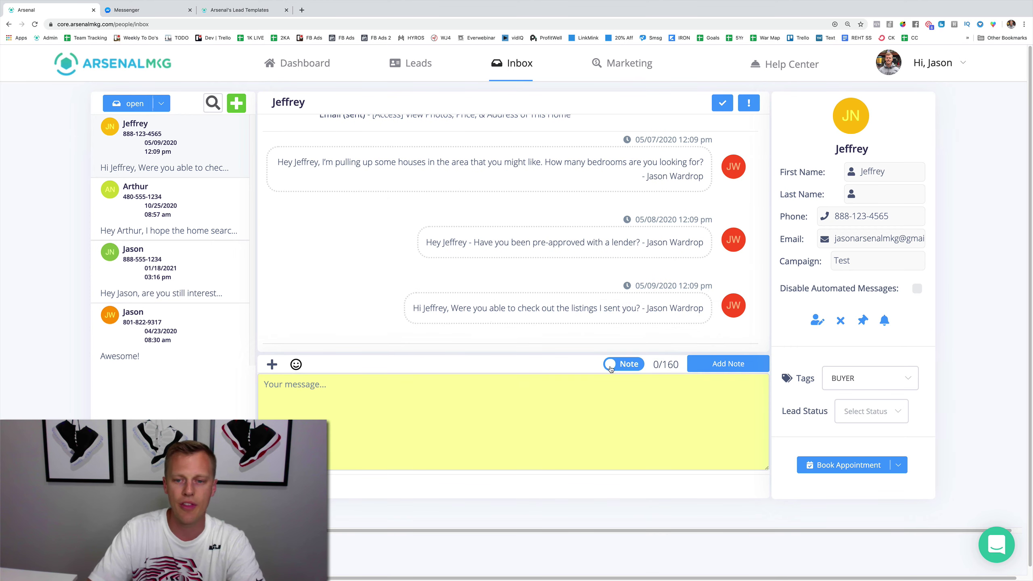
click(610, 367)
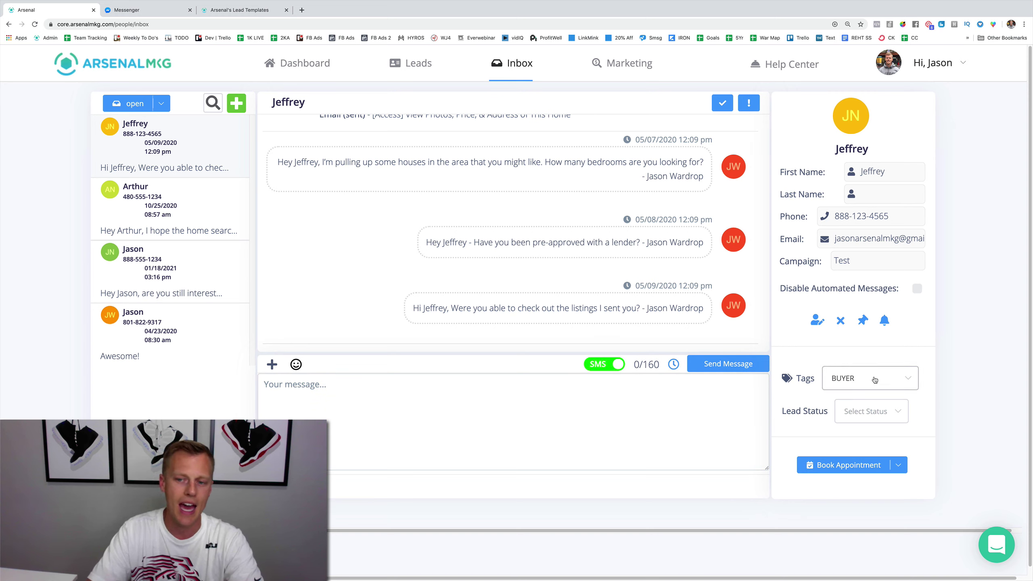
click(878, 412)
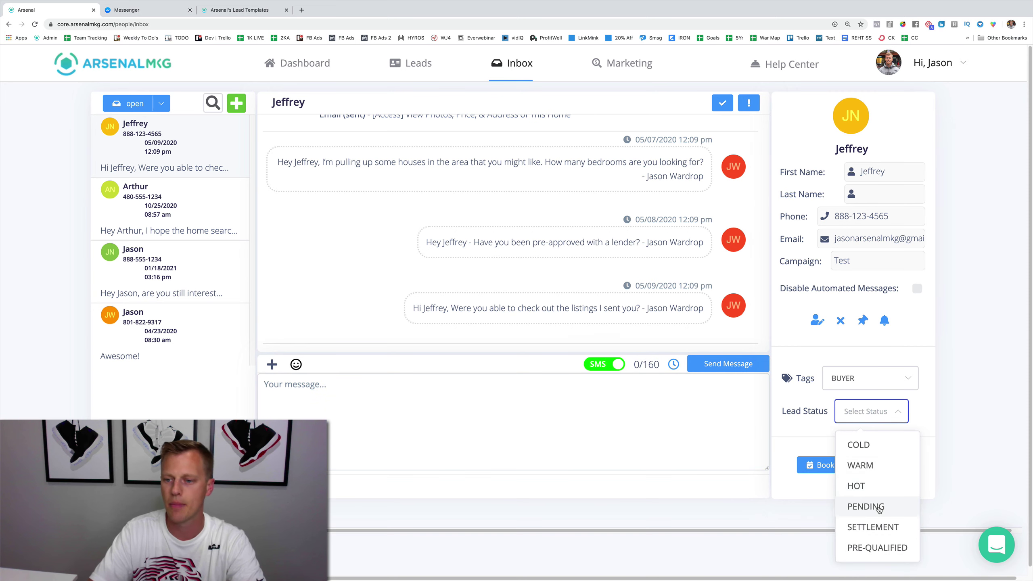
click(866, 506)
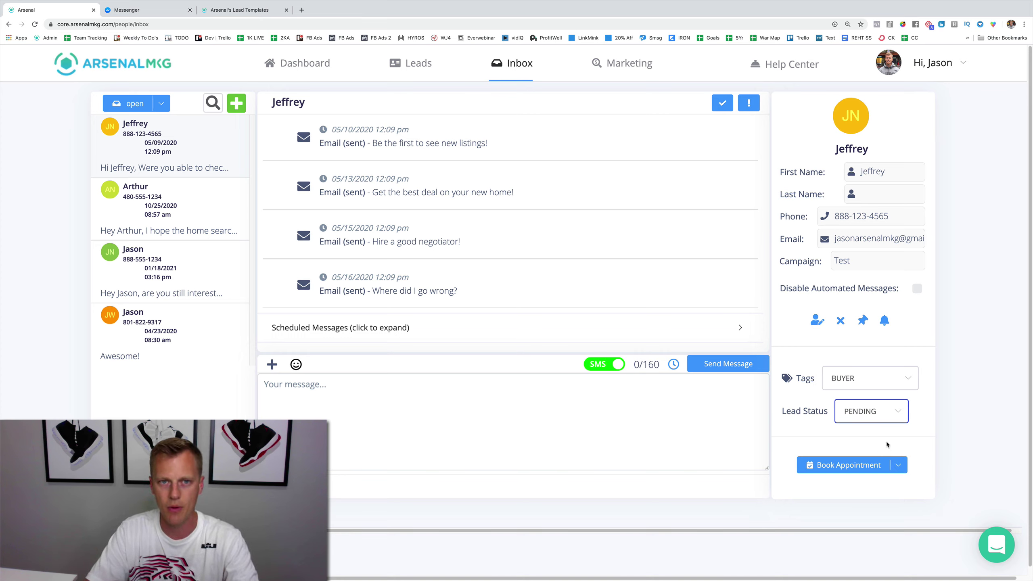
click(827, 292)
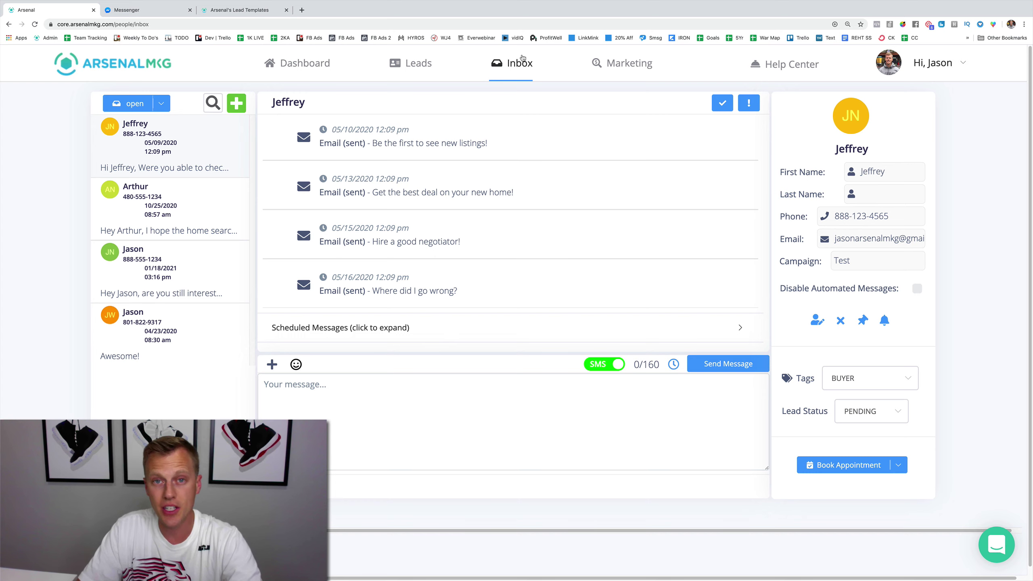
- Open the Leads list and check the available tag and status options for the first lead without changing them
click(419, 64)
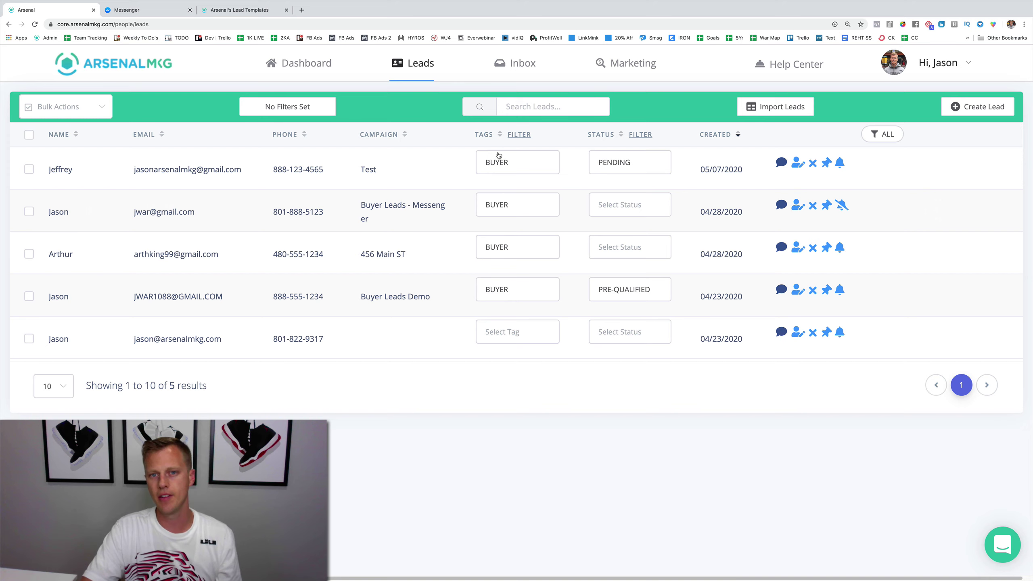
click(513, 163)
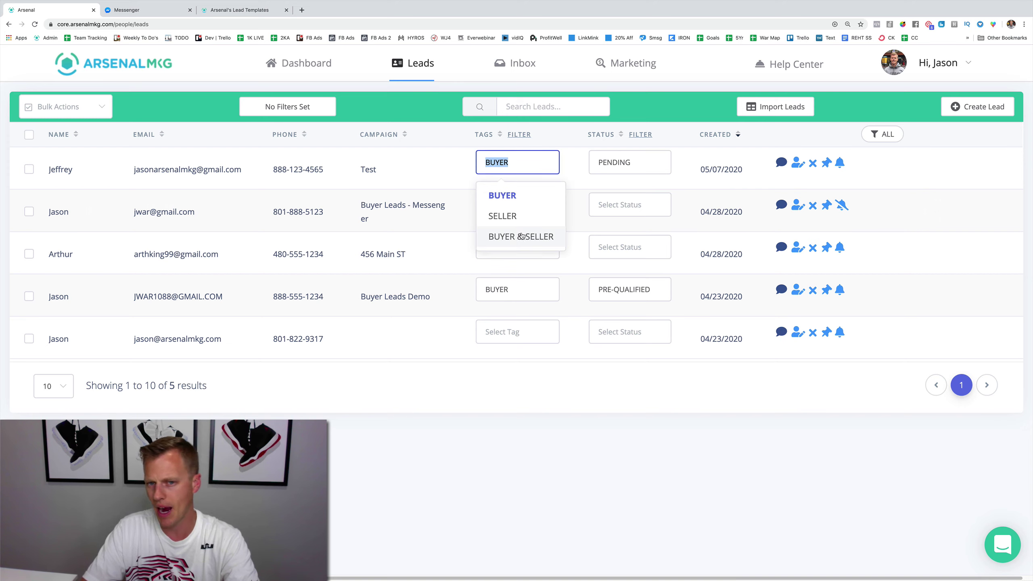
click(622, 163)
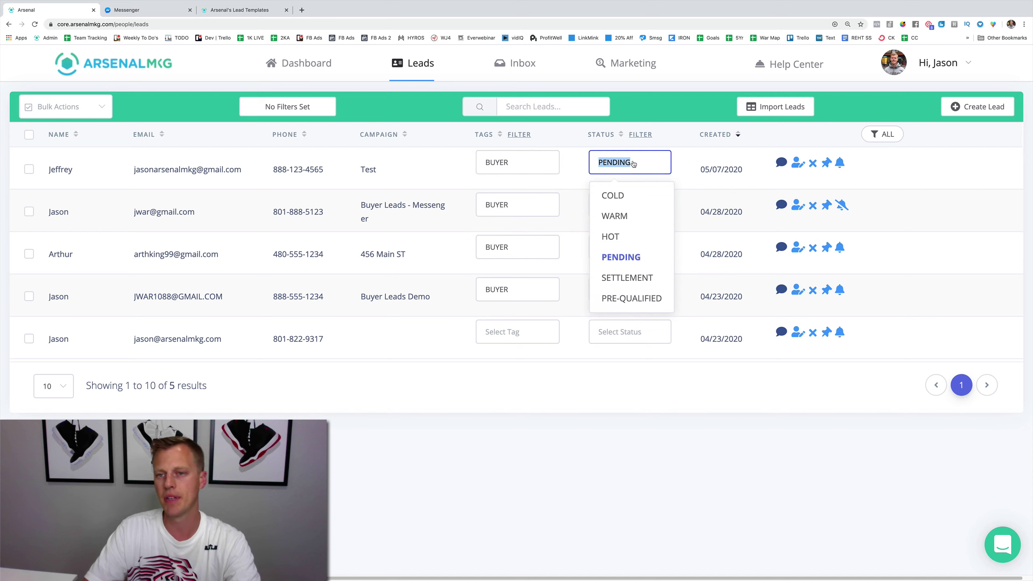
click(659, 161)
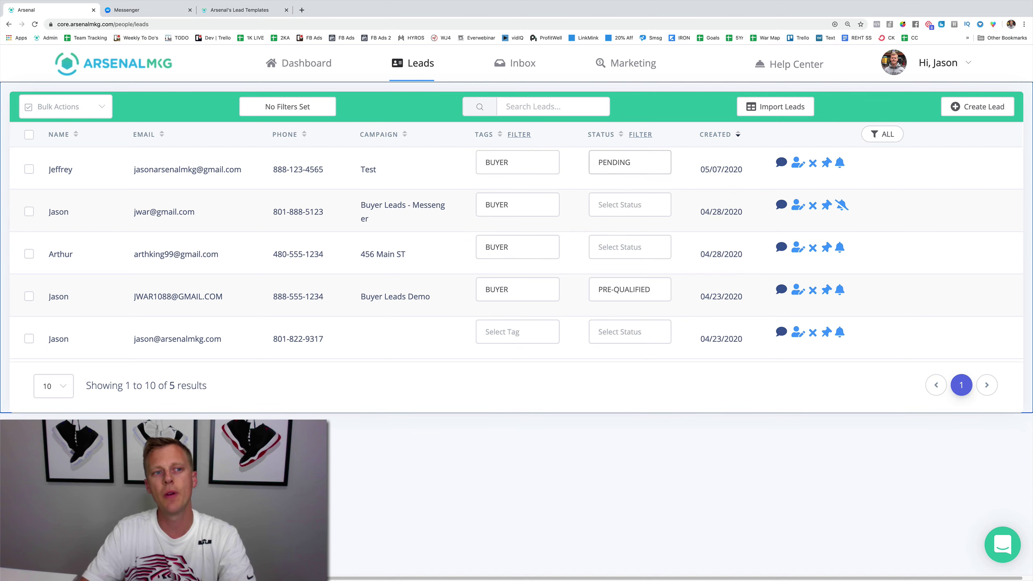
- Select all leads in the list and check which bulk actions can be applied to them
click(29, 136)
click(75, 116)
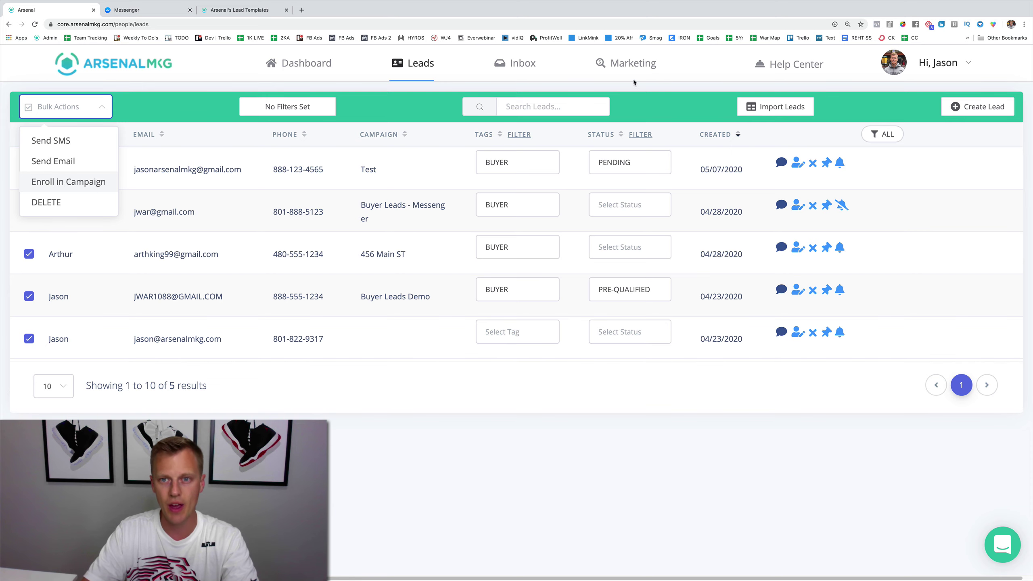
- Look through the Seller Lead Followups sequence in Marketing, starting with the "[Access] 4-Part Listing Strategy" email, and close its editor
click(626, 63)
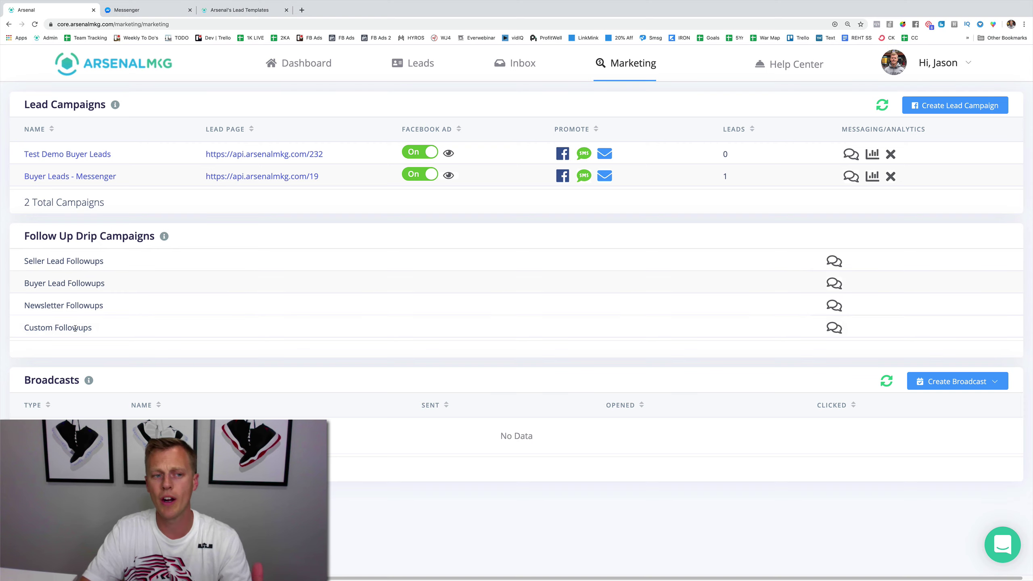
click(835, 262)
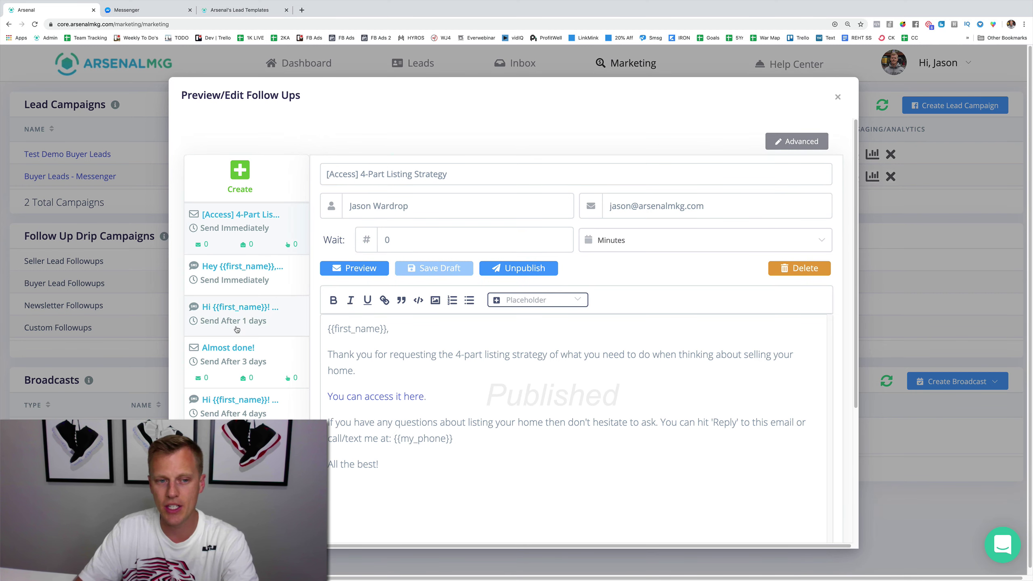
scroll(238, 309, down, 5)
scroll(237, 329, up, 5)
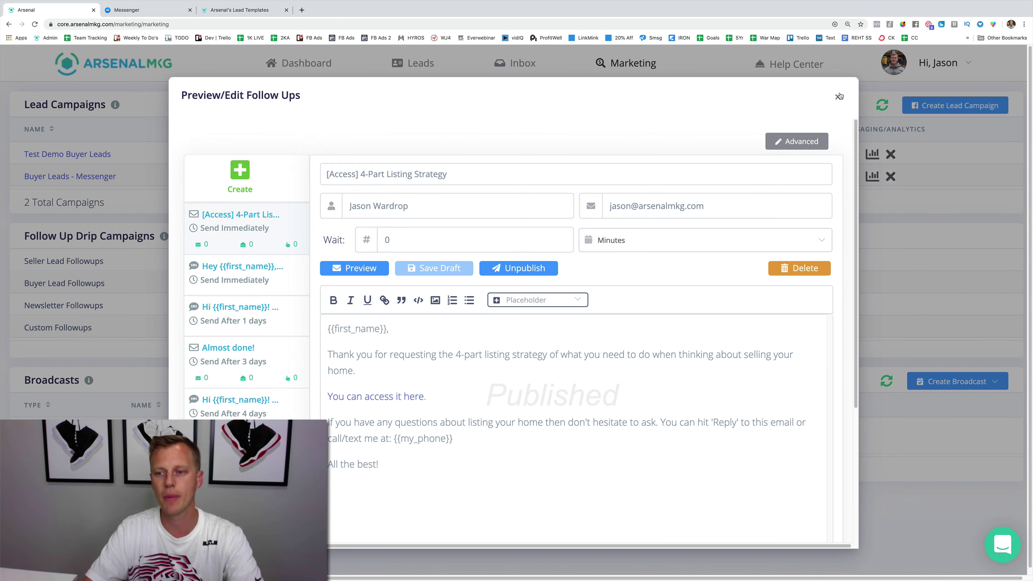
click(839, 96)
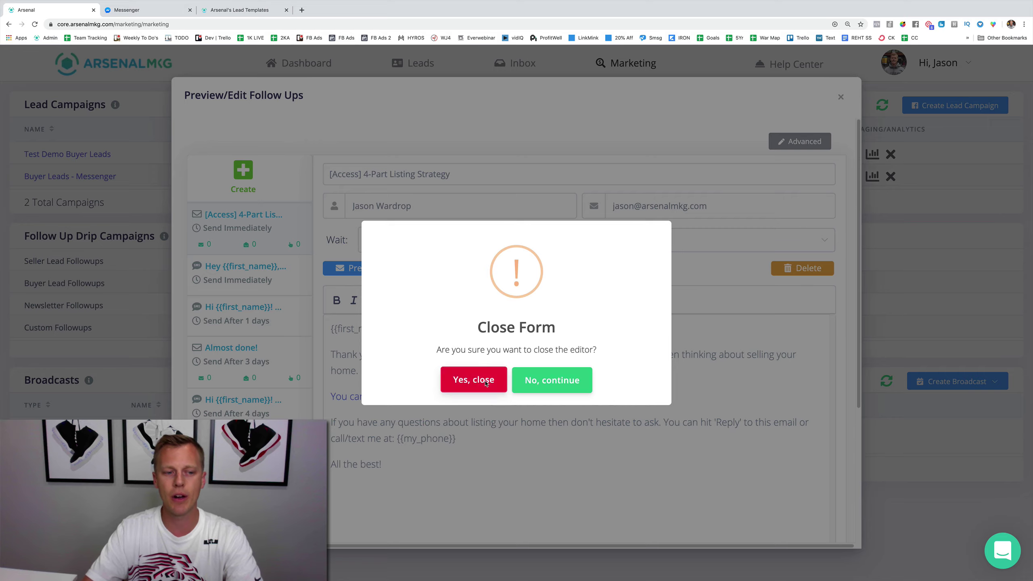
click(497, 386)
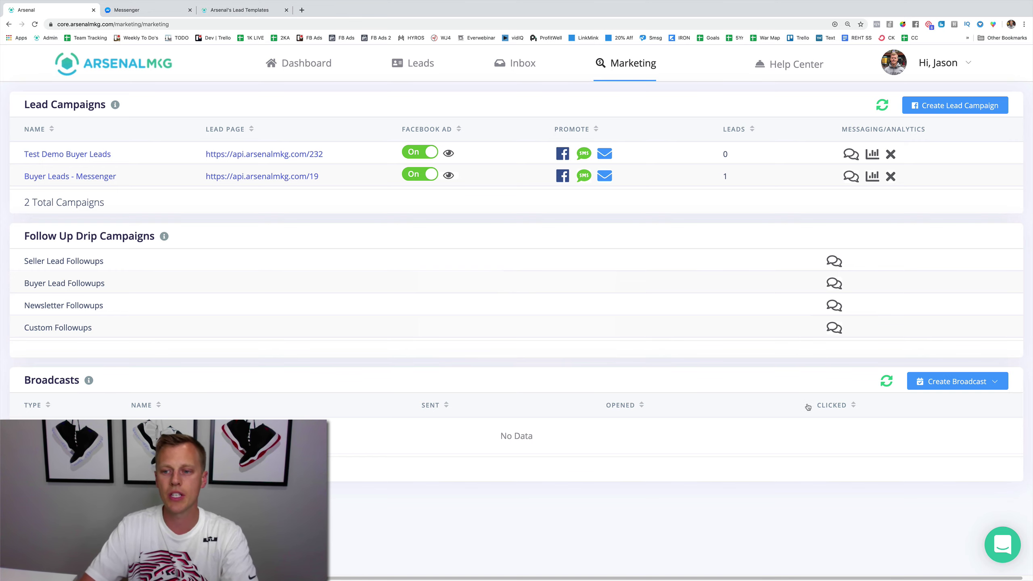
- Start an email broadcast to leads tagged BUYER with the subject "New Listing"
click(980, 381)
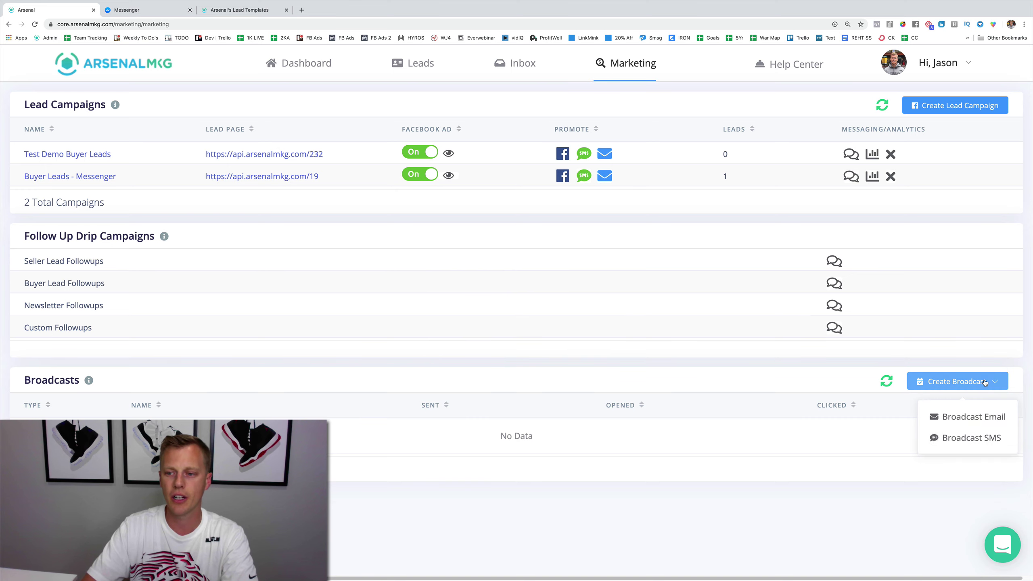
click(976, 422)
click(490, 162)
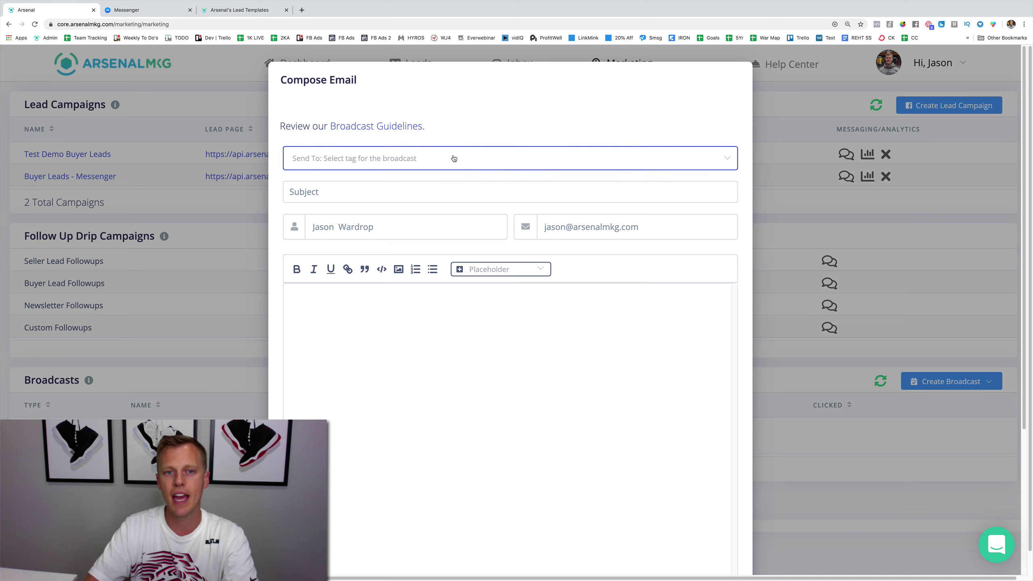
click(347, 195)
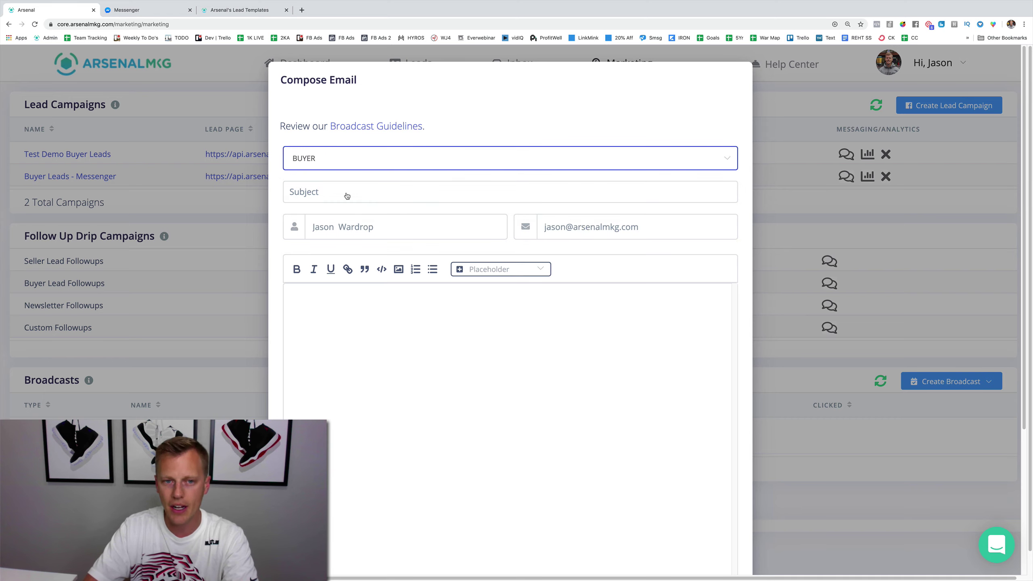
click(370, 192)
text(New Listing)
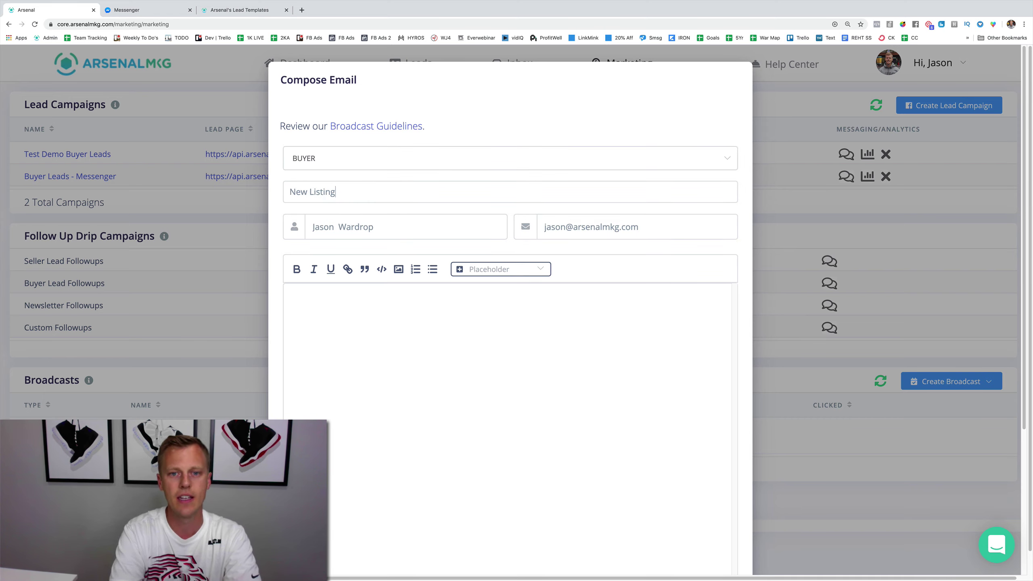
- Check the broadcast email's message body, signature and immediate or scheduled sending options, and close it without sending
click(442, 352)
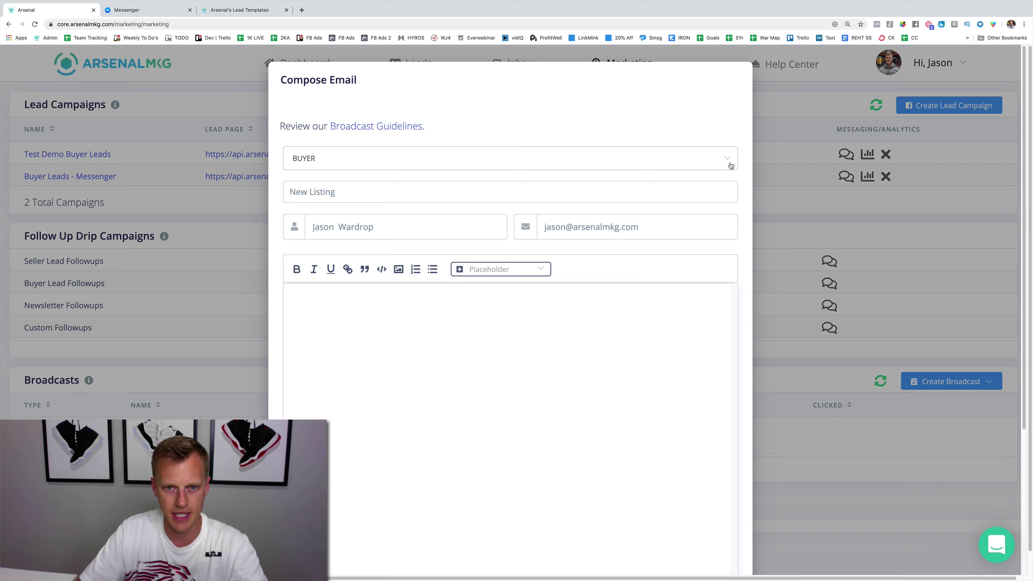
scroll(647, 265, down, 5)
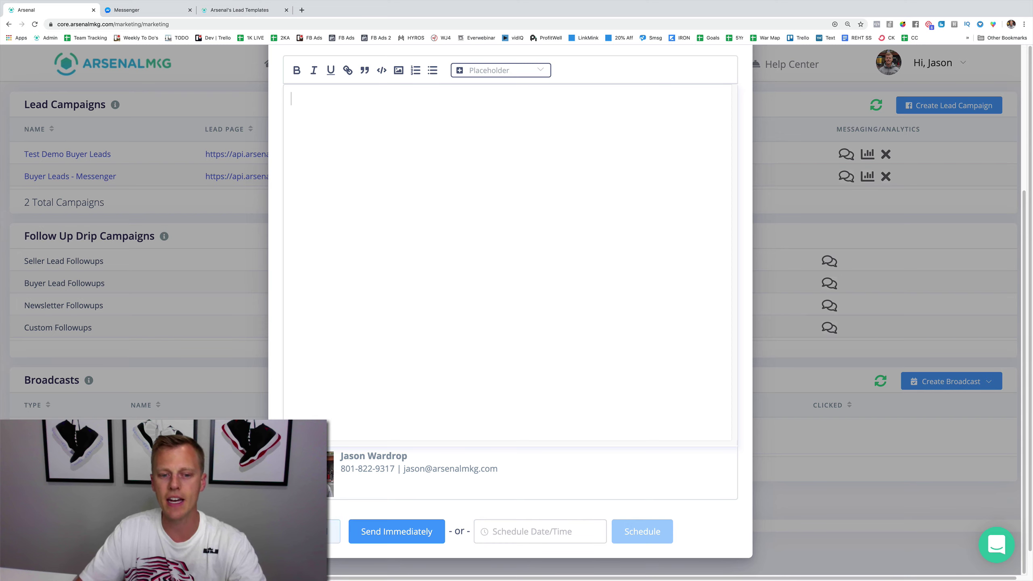
click(353, 577)
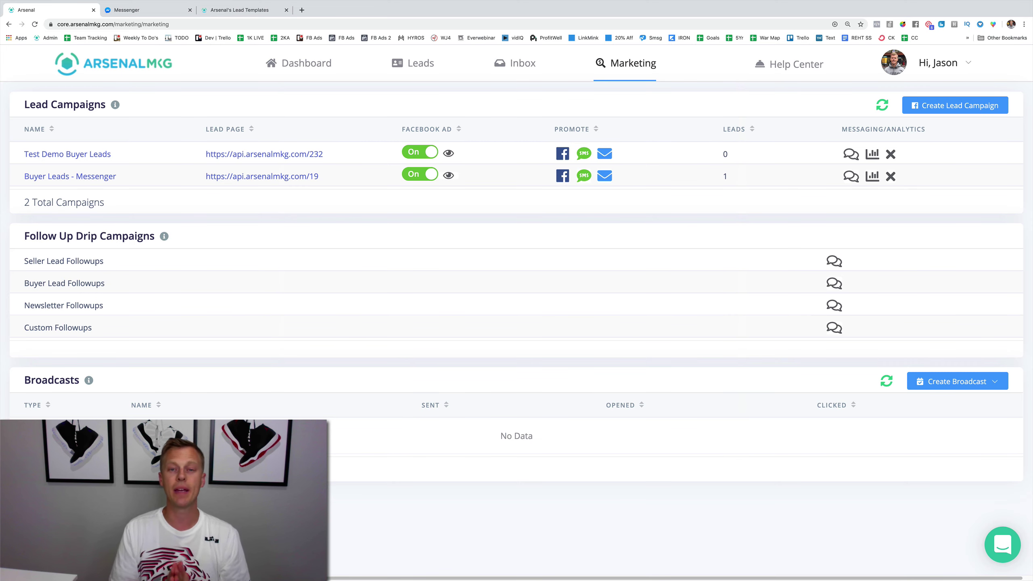